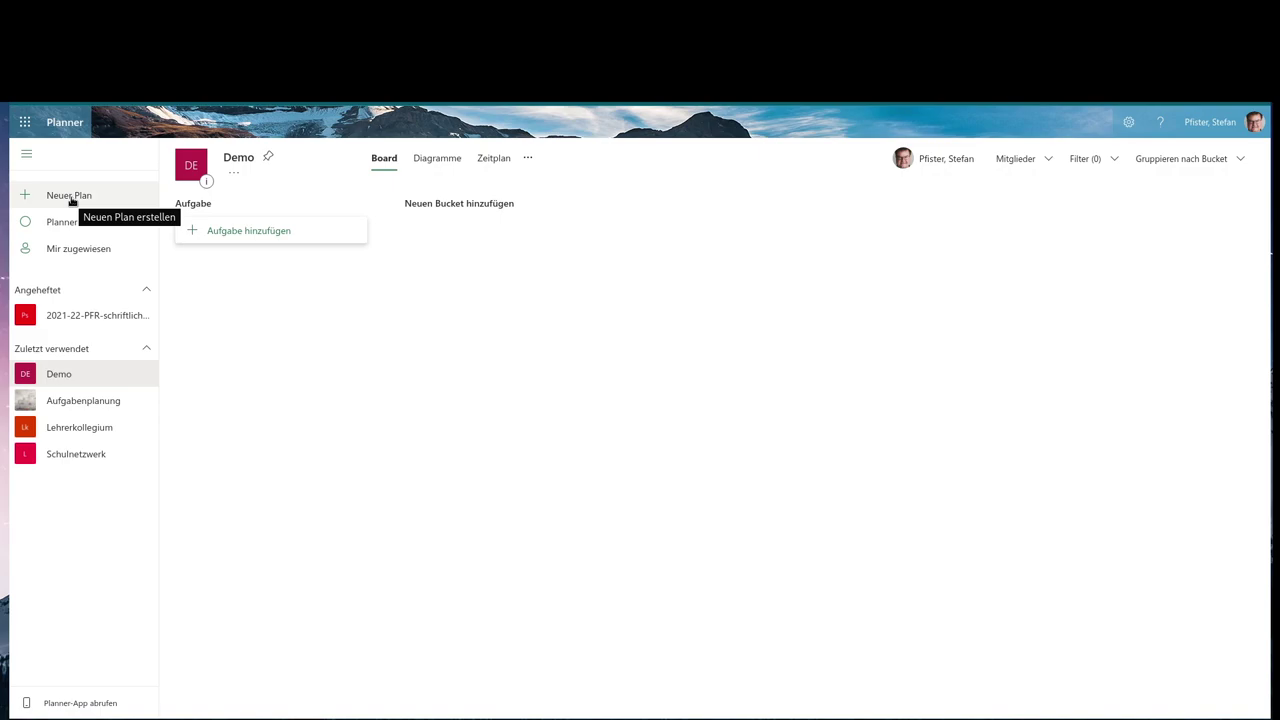
# Create a new plan named "Demo-Leistungsnachweise"
pyautogui.click(80, 199)
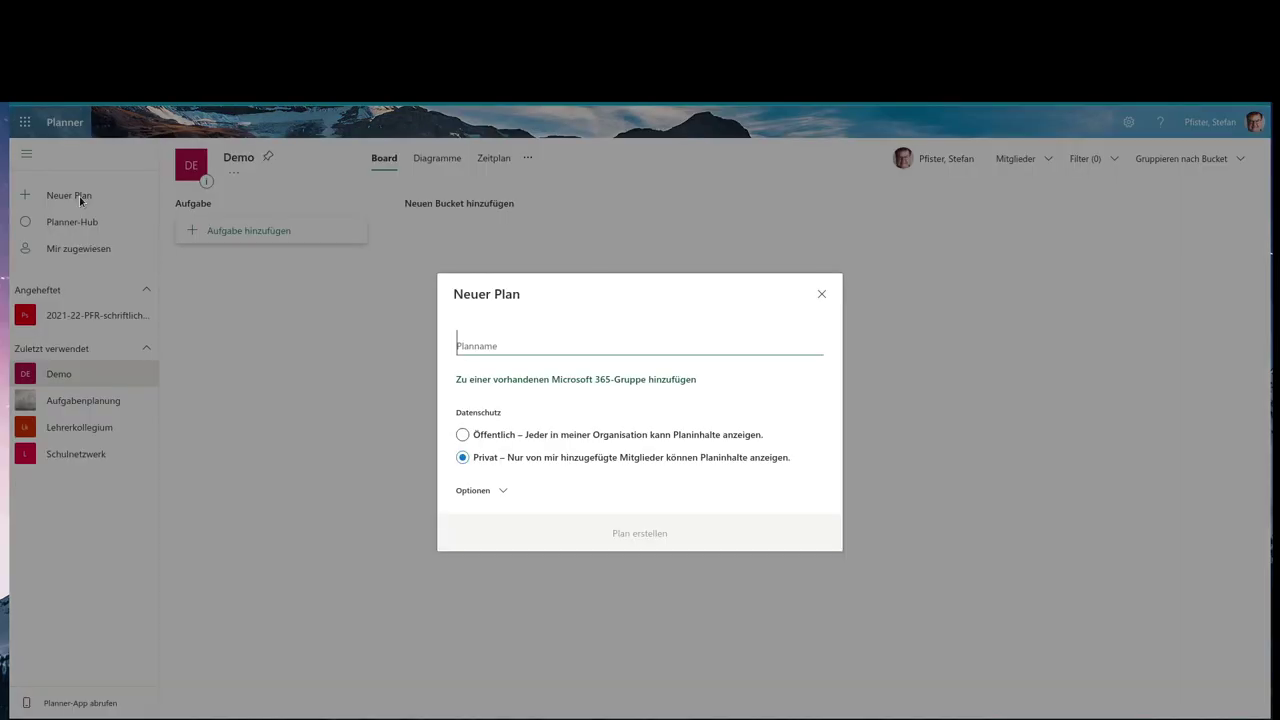
pyautogui.write('Demo')
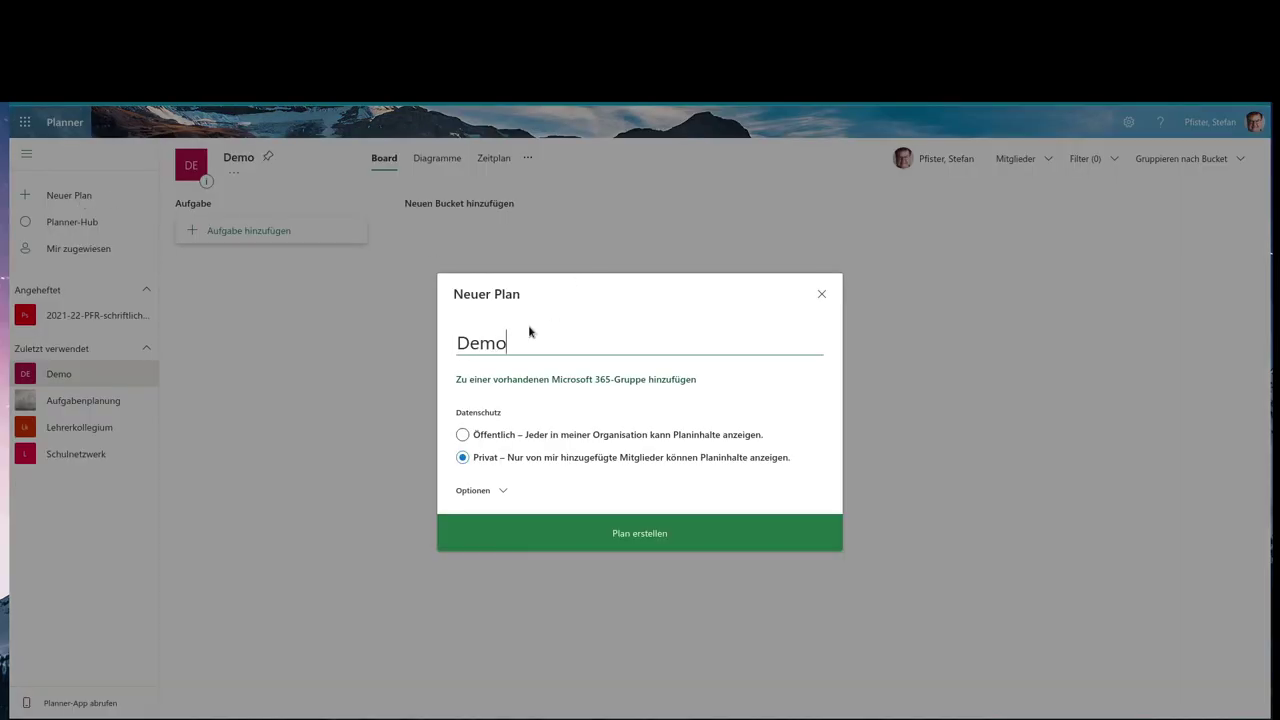
pyautogui.write('-Leistungsnachweise')
pyautogui.press('Return')
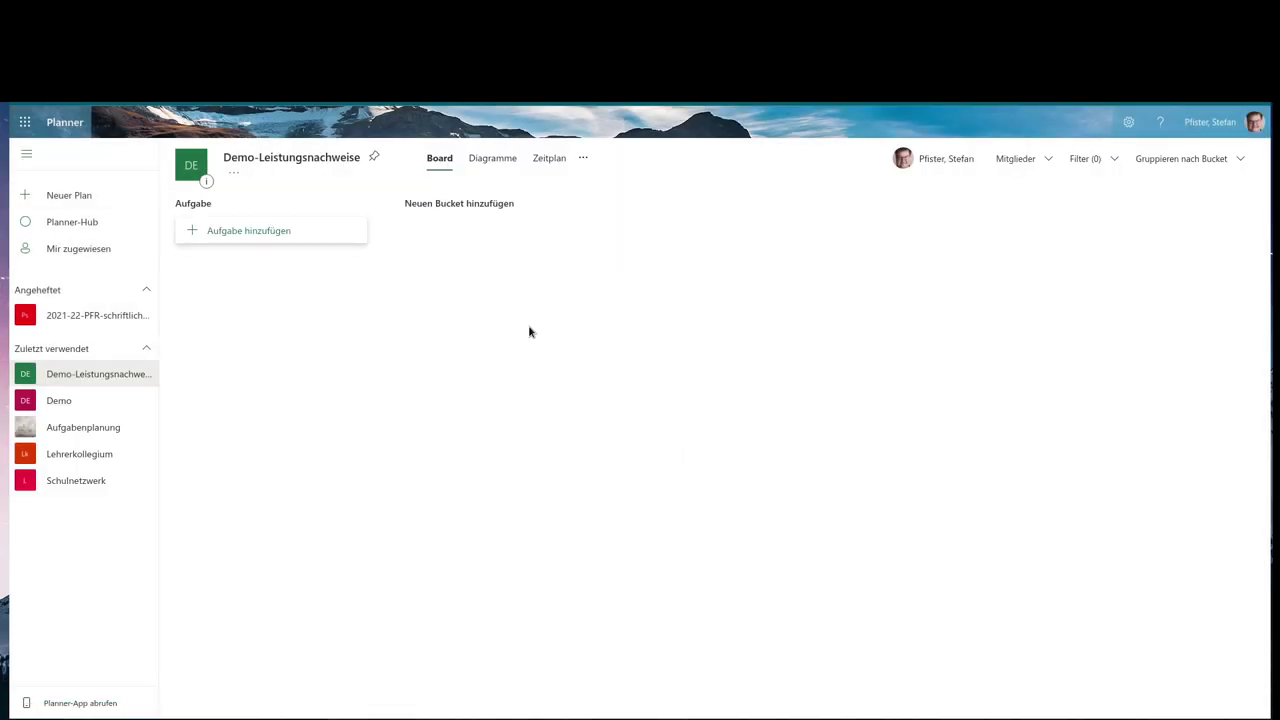
# Add two new buckets named "Leistungsnachweisen" and "korrigiere" to the board
pyautogui.click(447, 204)
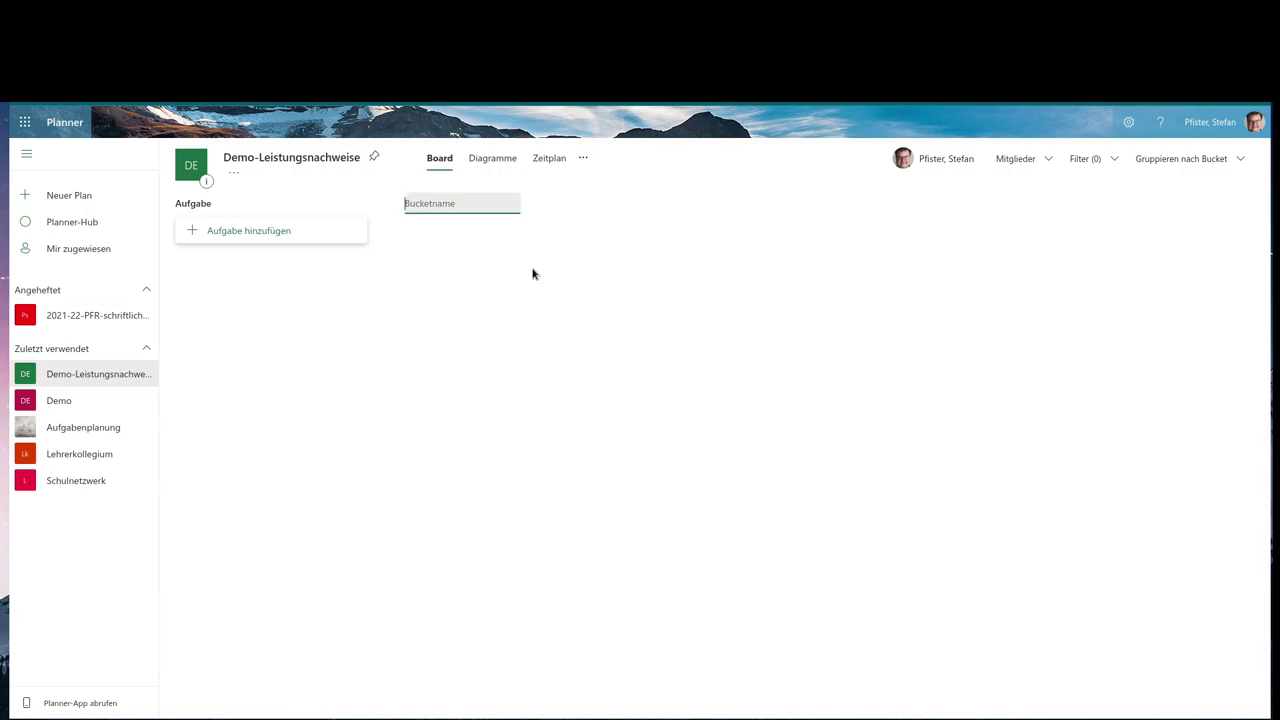
pyautogui.write('Leistungsnachweisen')
pyautogui.press('Return')
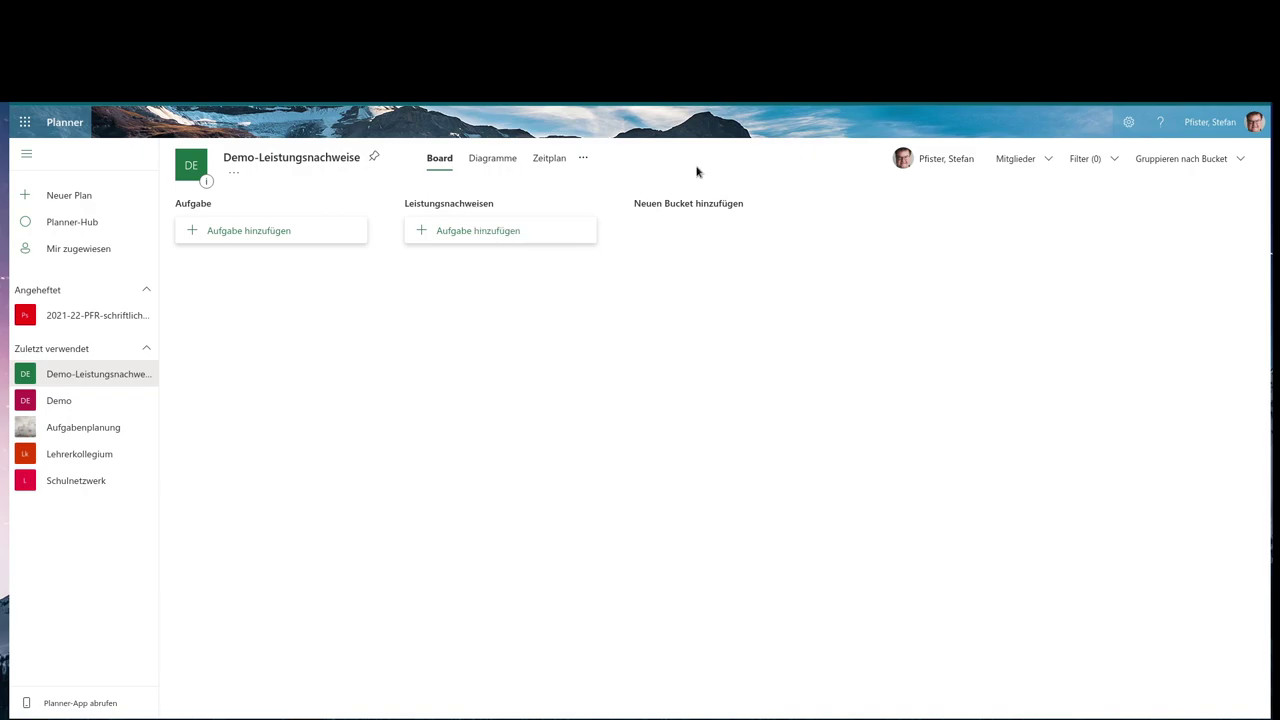
pyautogui.write('korrigiere')
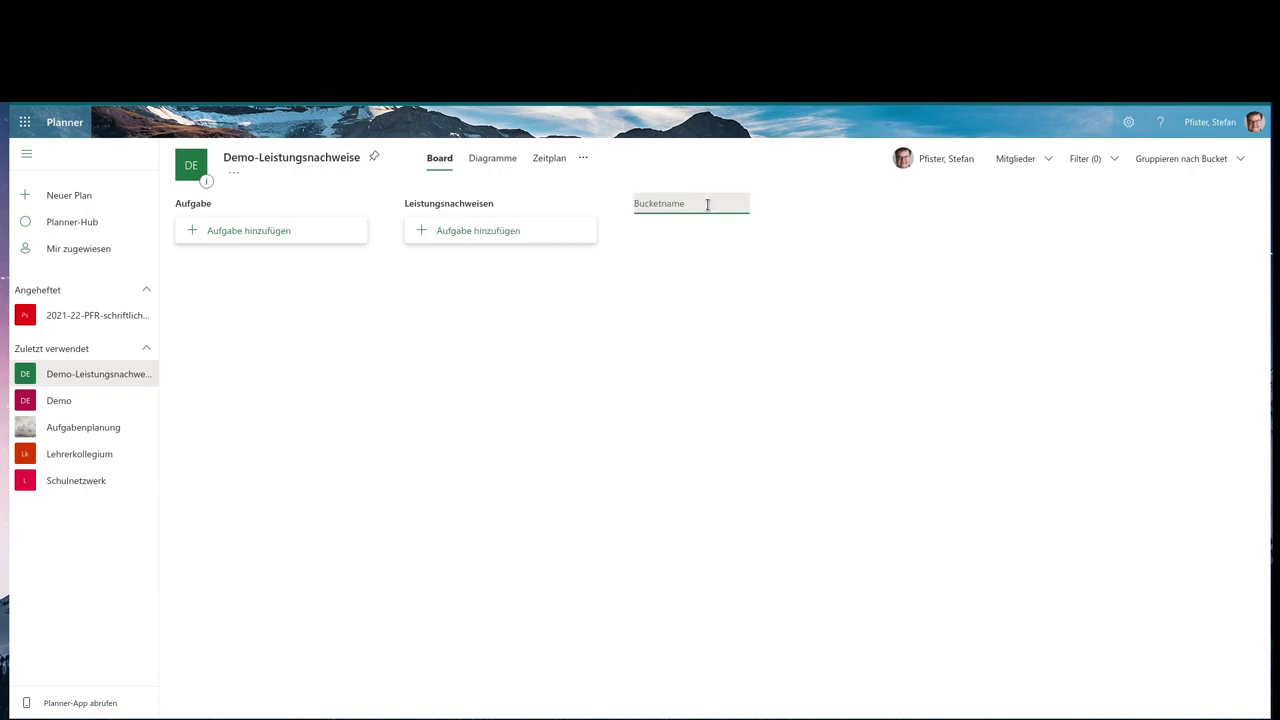
pyautogui.press('Return')
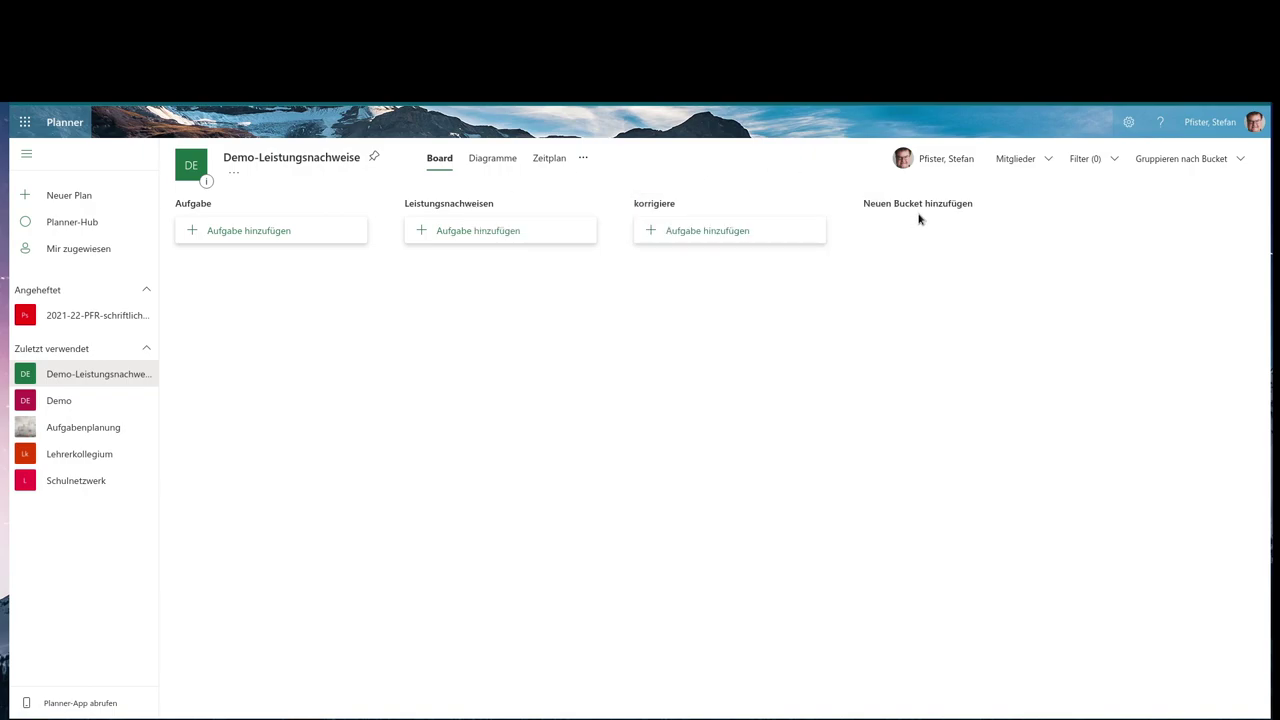
# Rename both the "Leistungsnachweisen" bucket and the default "Aufgabe" bucket as "plane"
pyautogui.click(476, 203)
pyautogui.doubleClick(476, 203)
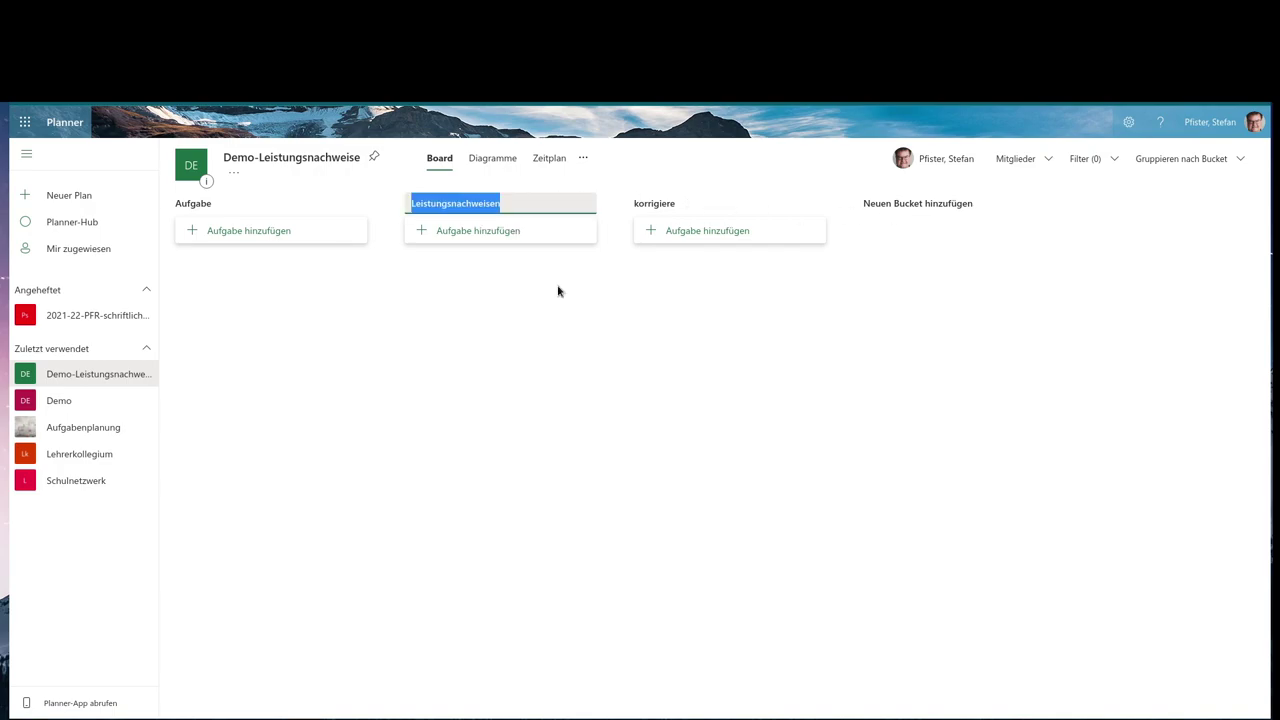
pyautogui.write('plane')
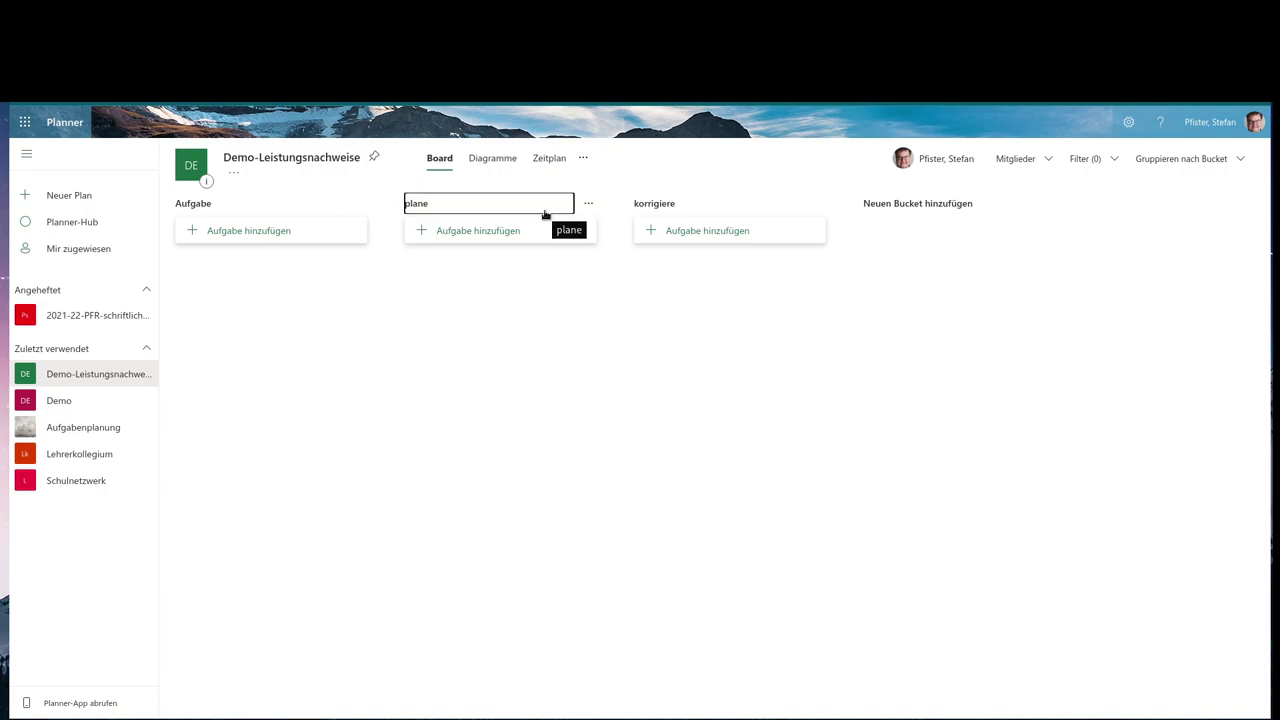
pyautogui.click(200, 203)
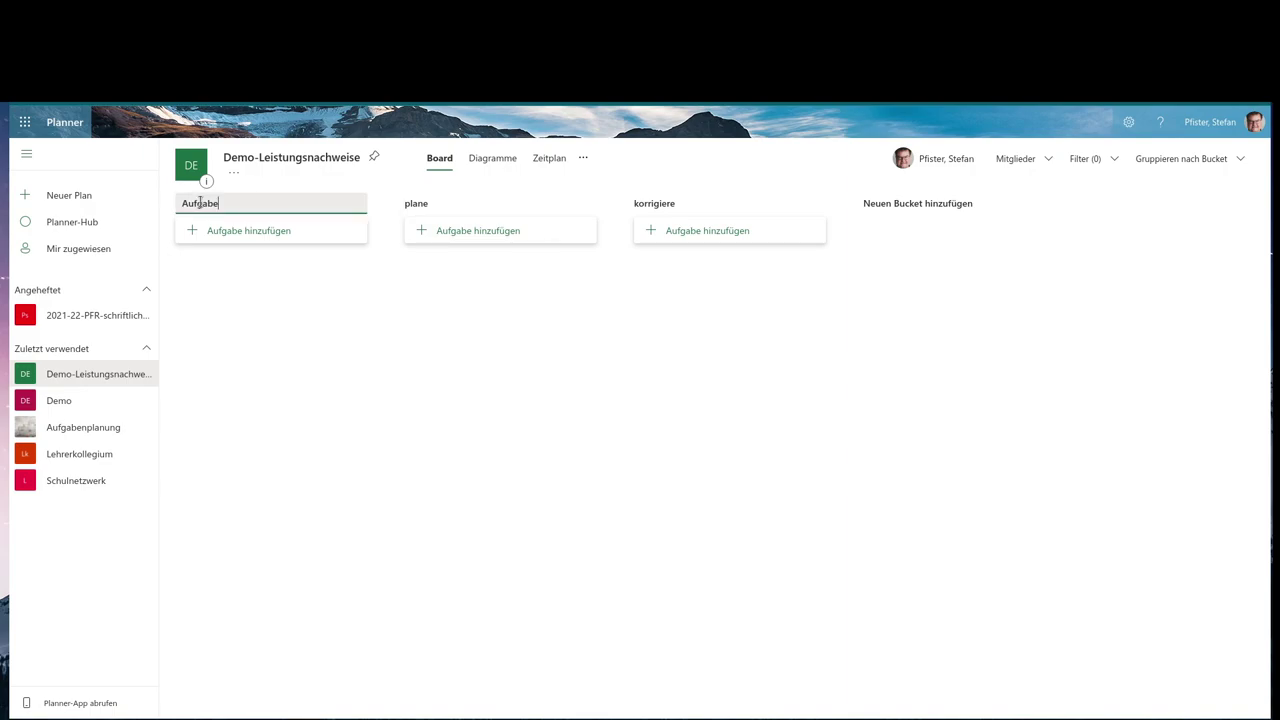
pyautogui.hotkey('ctrl', 'a')
pyautogui.write('plane')
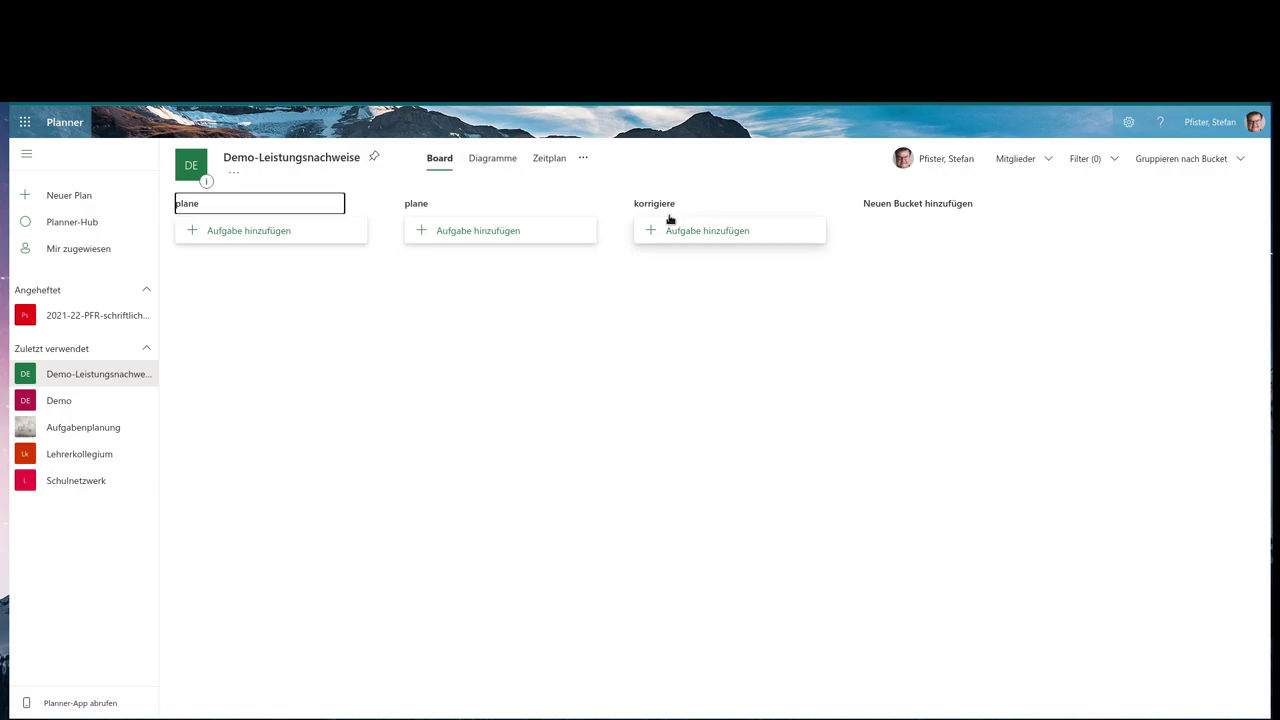
# Move the "korrigiere" bucket between the two "plane" buckets and rename the last bucket as "gebe raus"
pyautogui.click(706, 204)
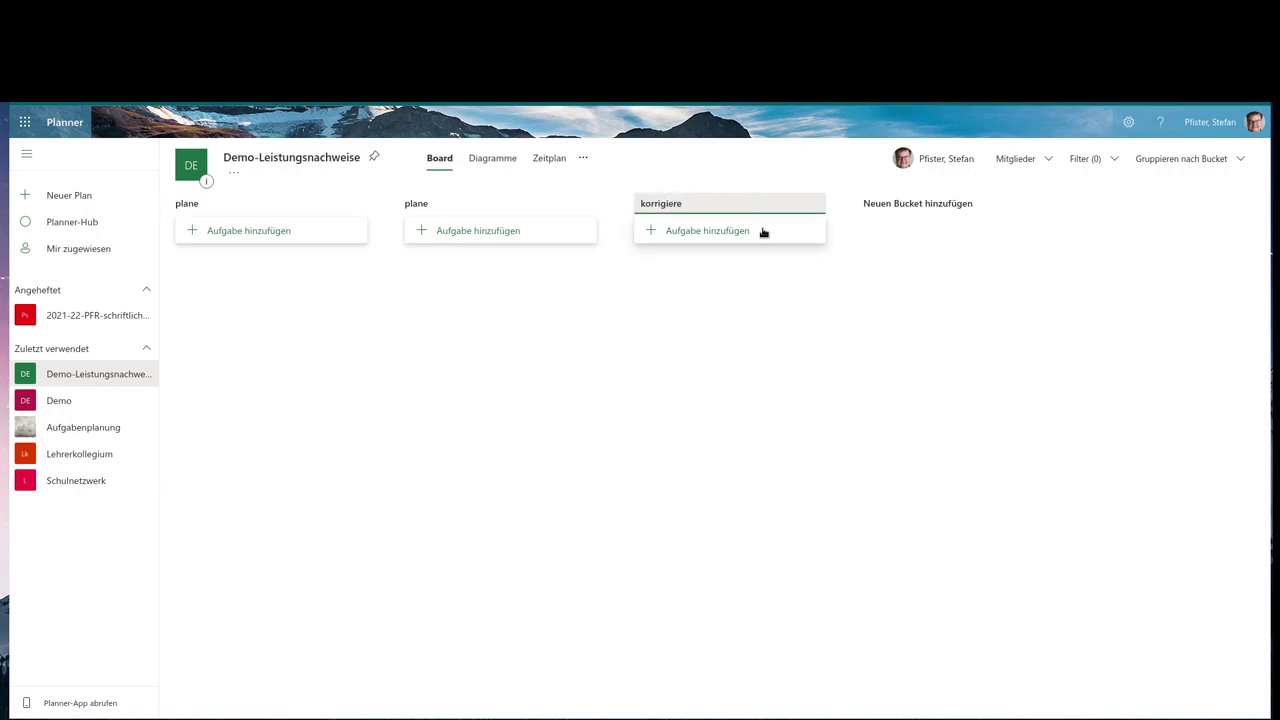
pyautogui.moveTo(774, 206); pyautogui.dragTo(447, 204)
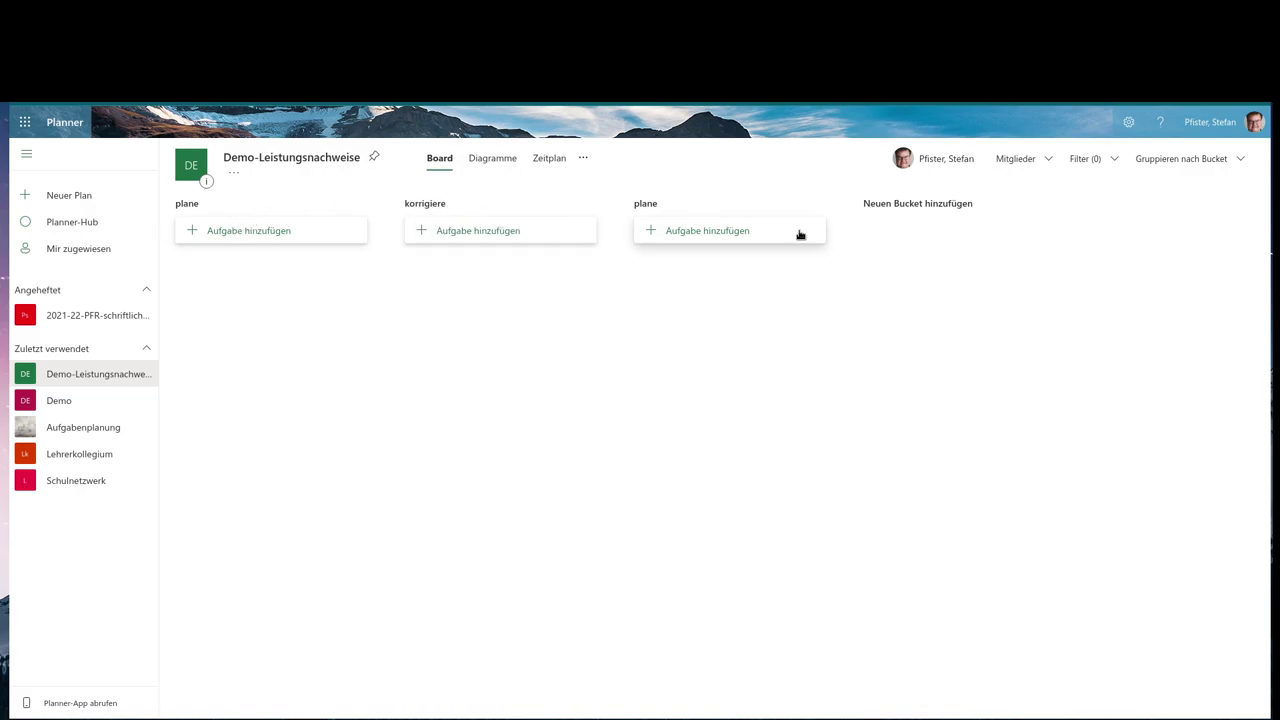
pyautogui.click(660, 207)
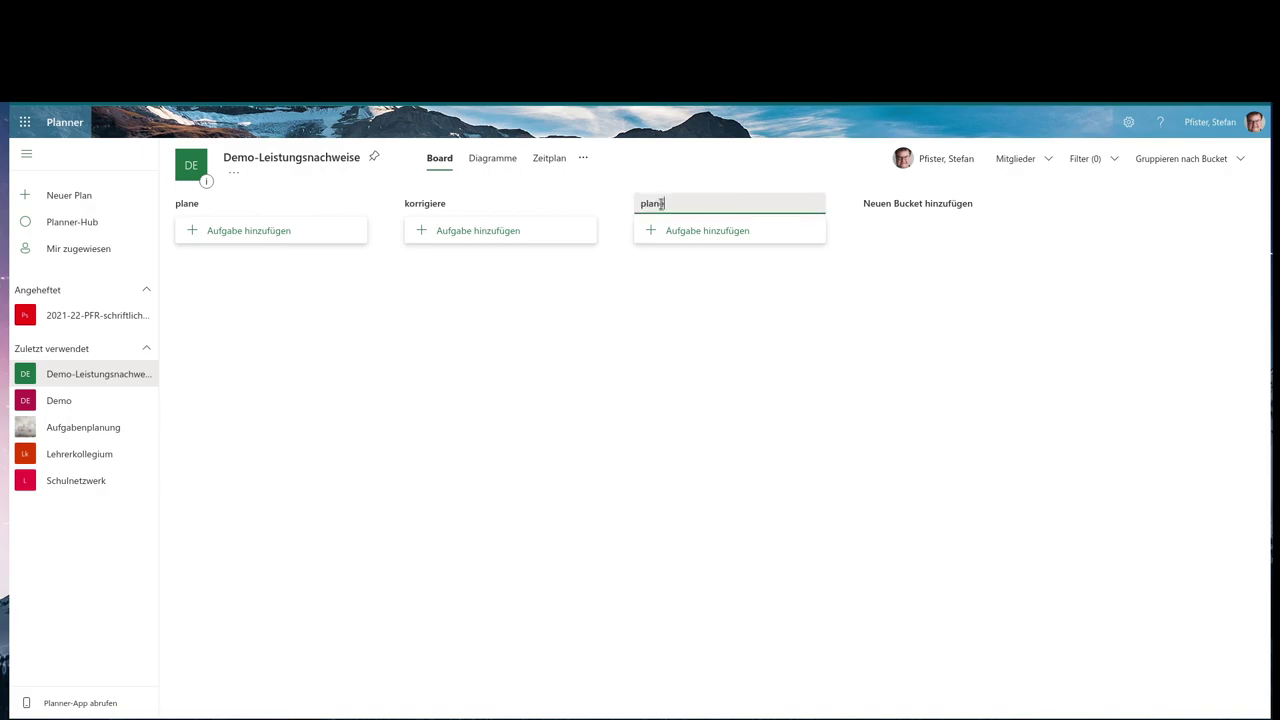
pyautogui.doubleClick(698, 196)
pyautogui.write('gebe raus')
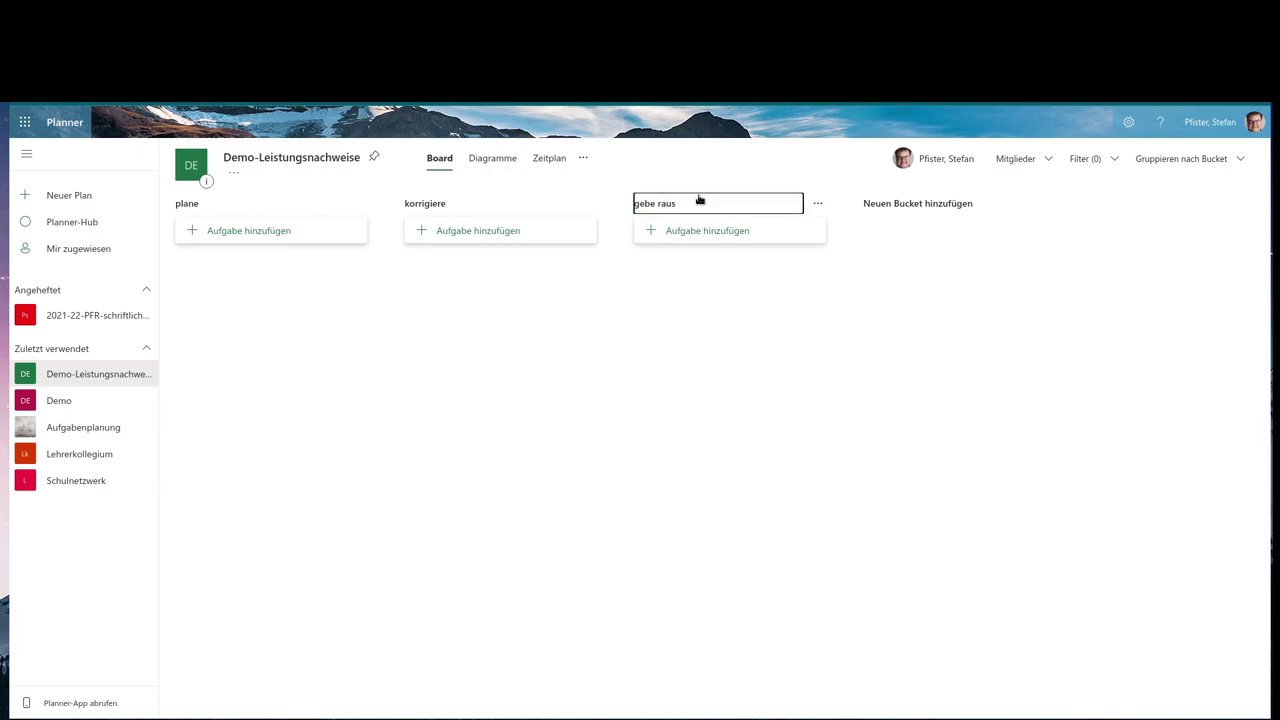
# Add two more buckets named "lege ab" and "erledigt" after "gebe raus"
pyautogui.click(935, 204)
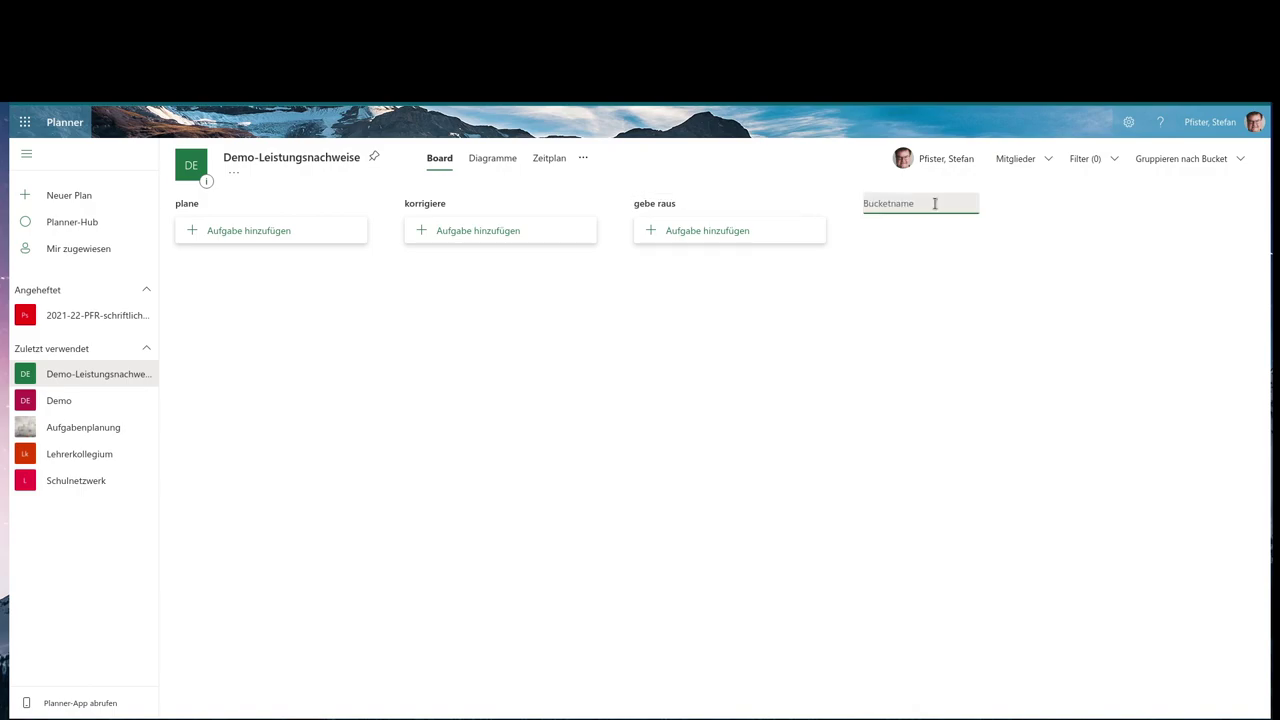
pyautogui.write('lege ab')
pyautogui.press('Return')
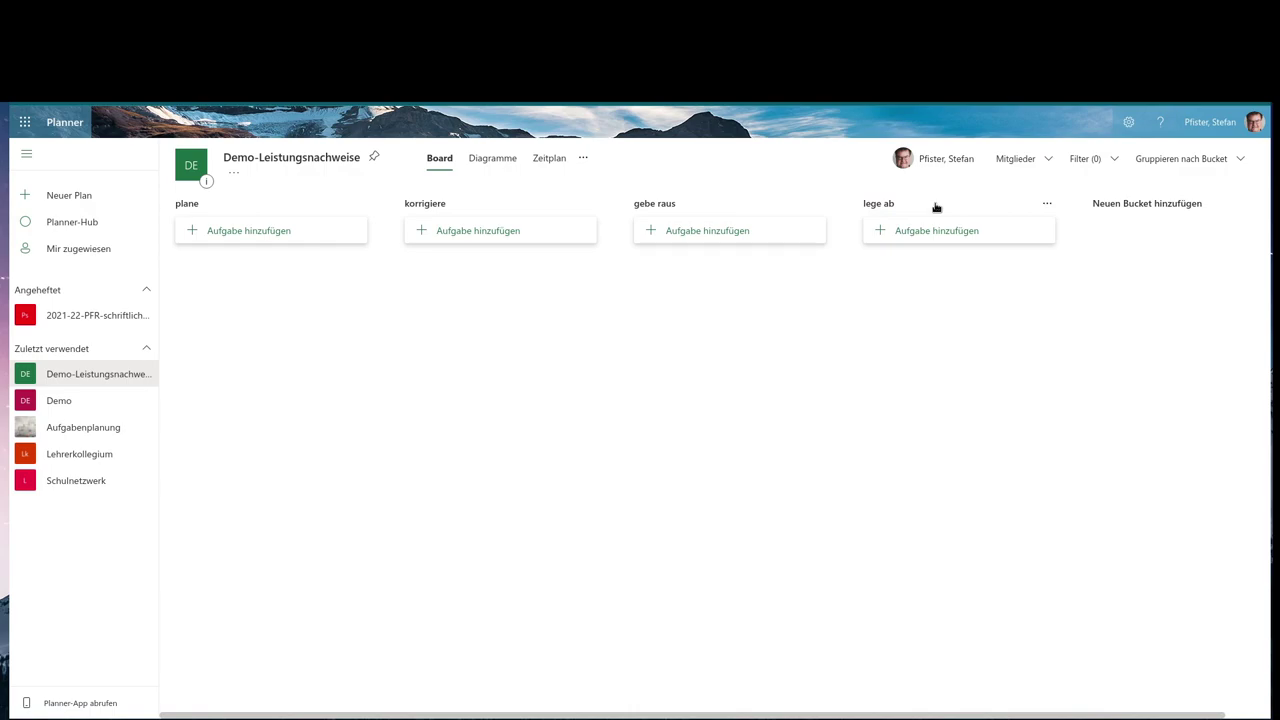
pyautogui.click(1147, 203)
pyautogui.write('erledigt')
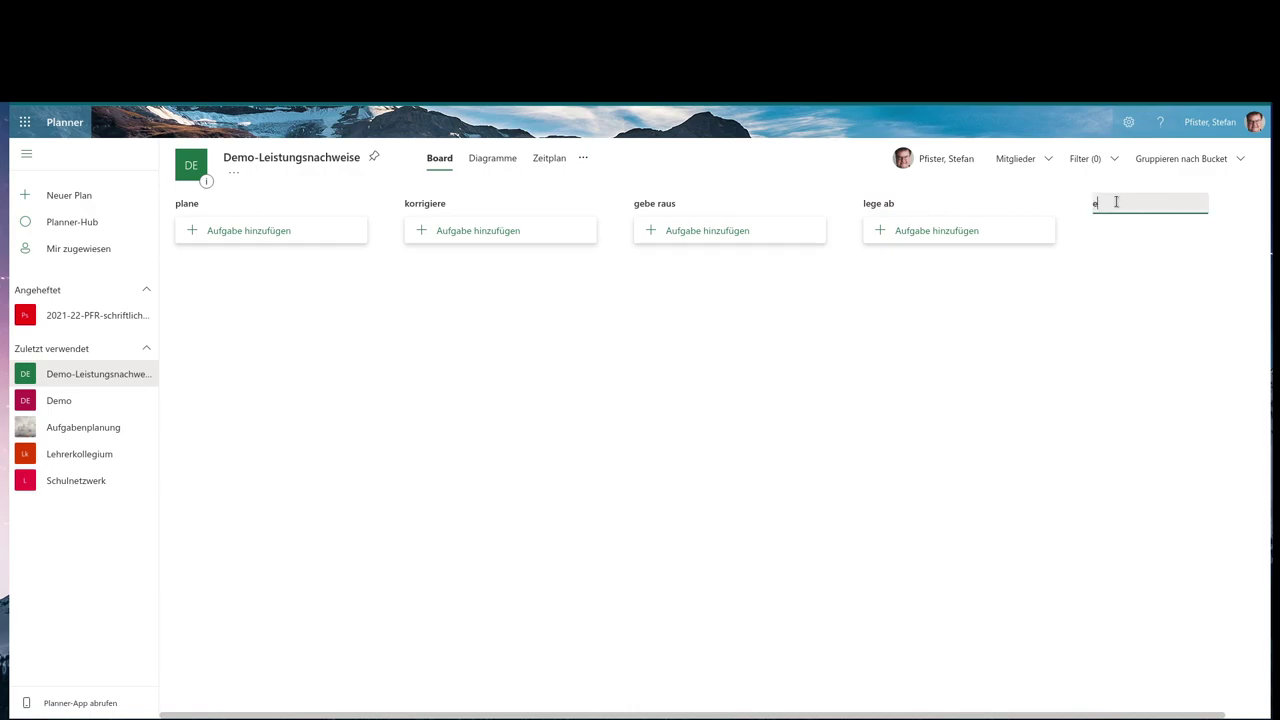
pyautogui.press('Return')
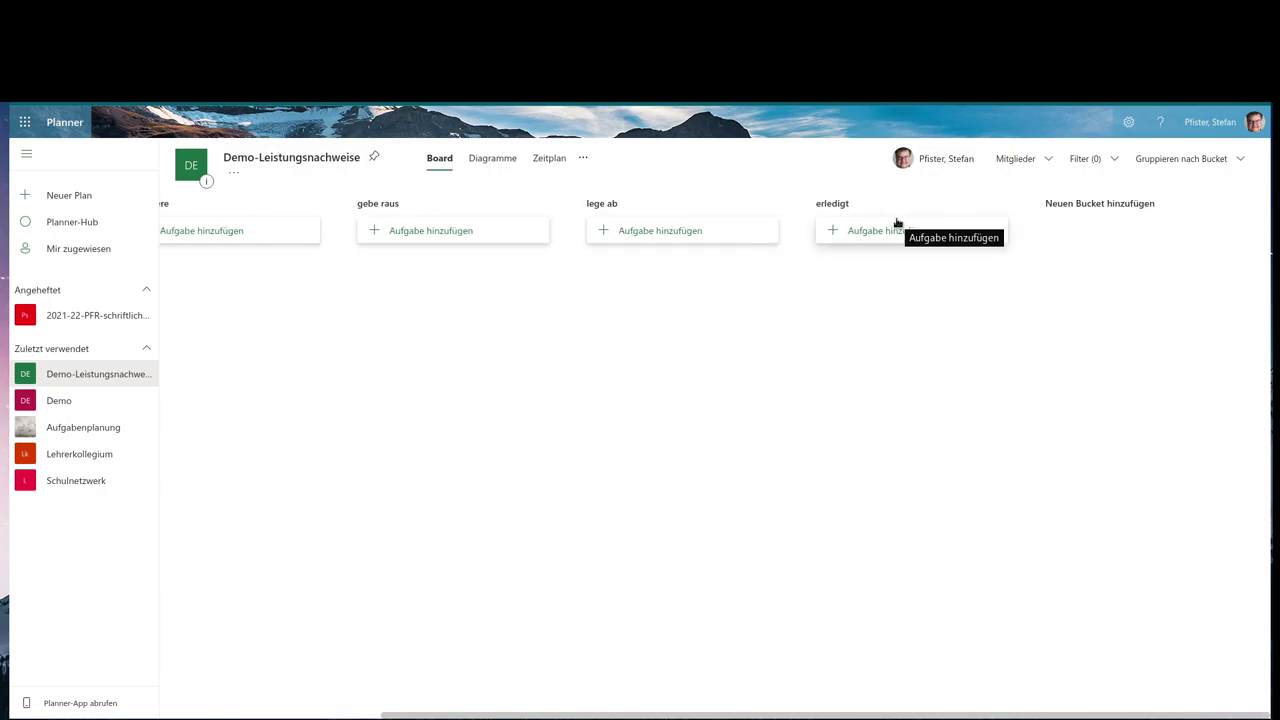
pyautogui.hscroll(-3, 560, 240)
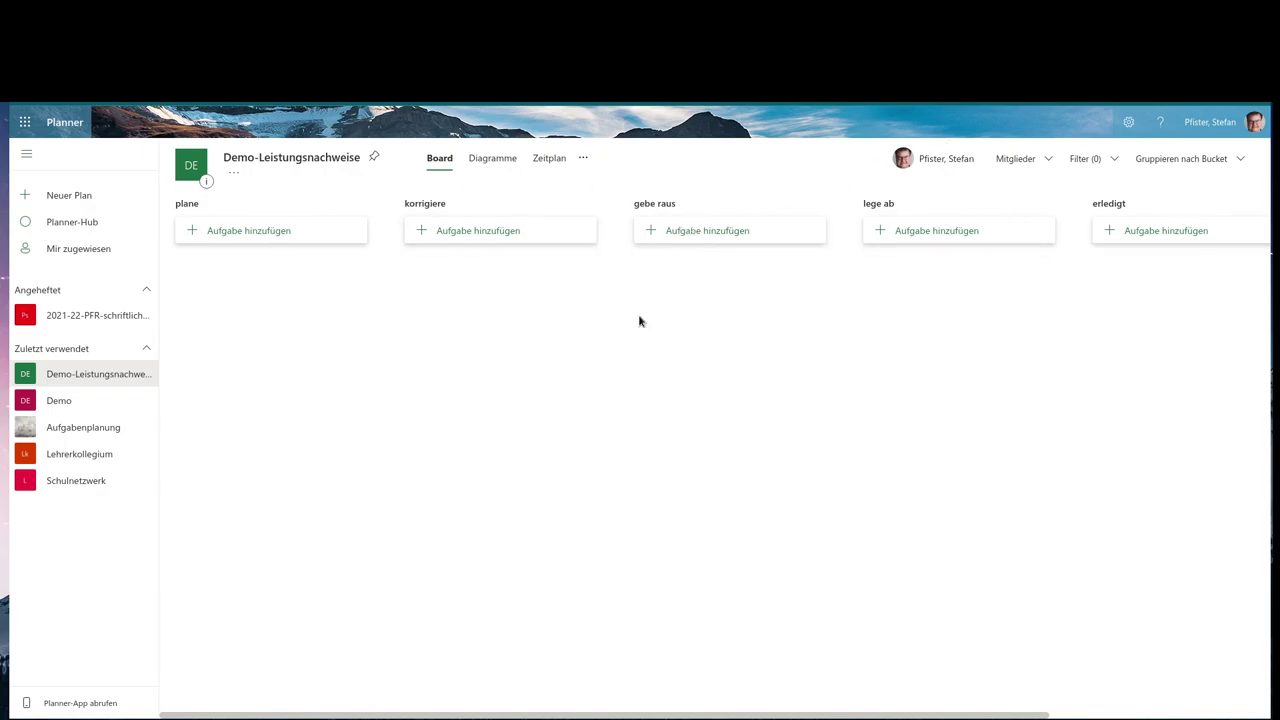
# Add a task named "2021-22.XX.XX 1 D-SCHA 10b" to the "plane" bucket
pyautogui.click(195, 233)
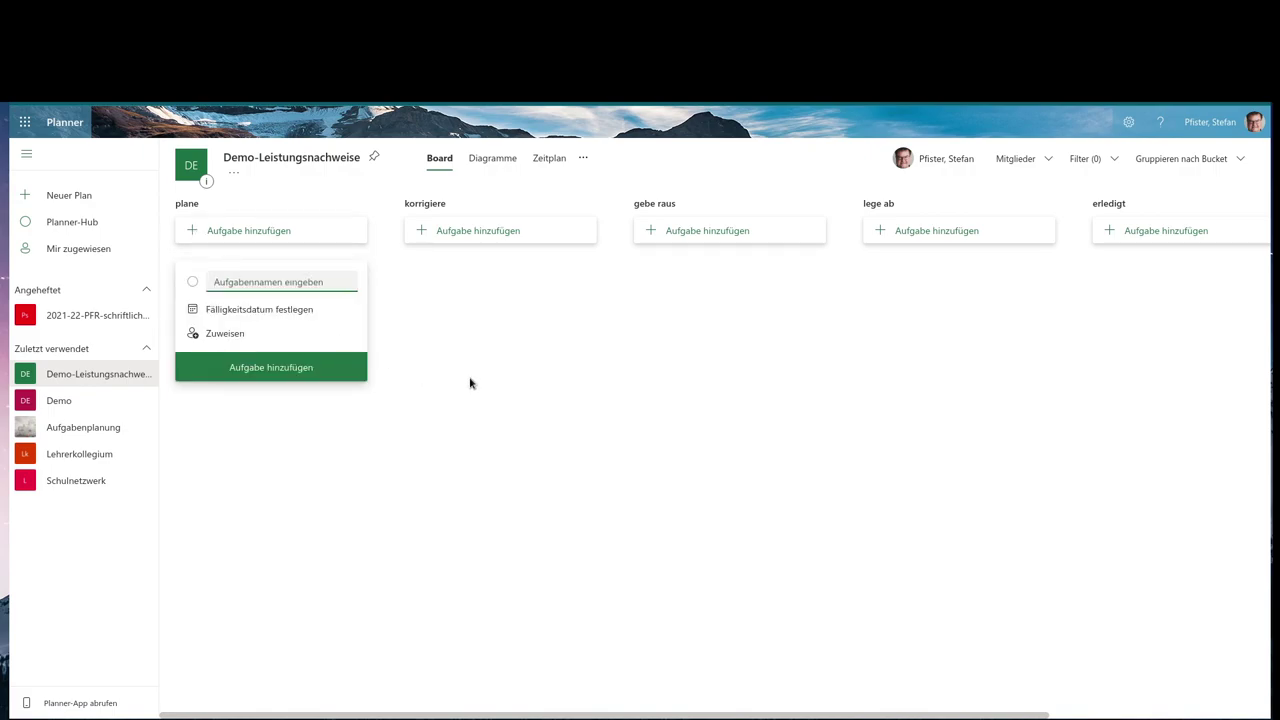
pyautogui.write('2021-22 1 D-SCHA Kla')
pyautogui.press('BackSpace')
pyautogui.write('10b')
pyautogui.click(249, 282)
pyautogui.write('.XX.XX')
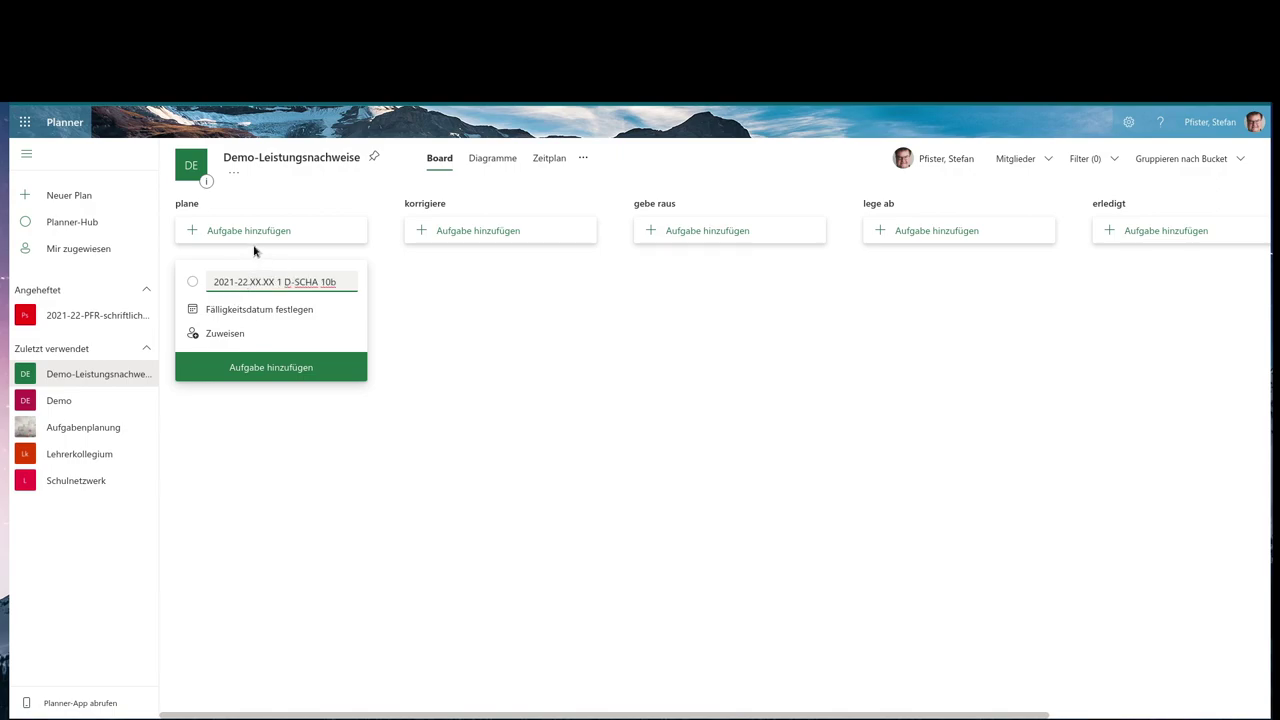
pyautogui.press('Return')
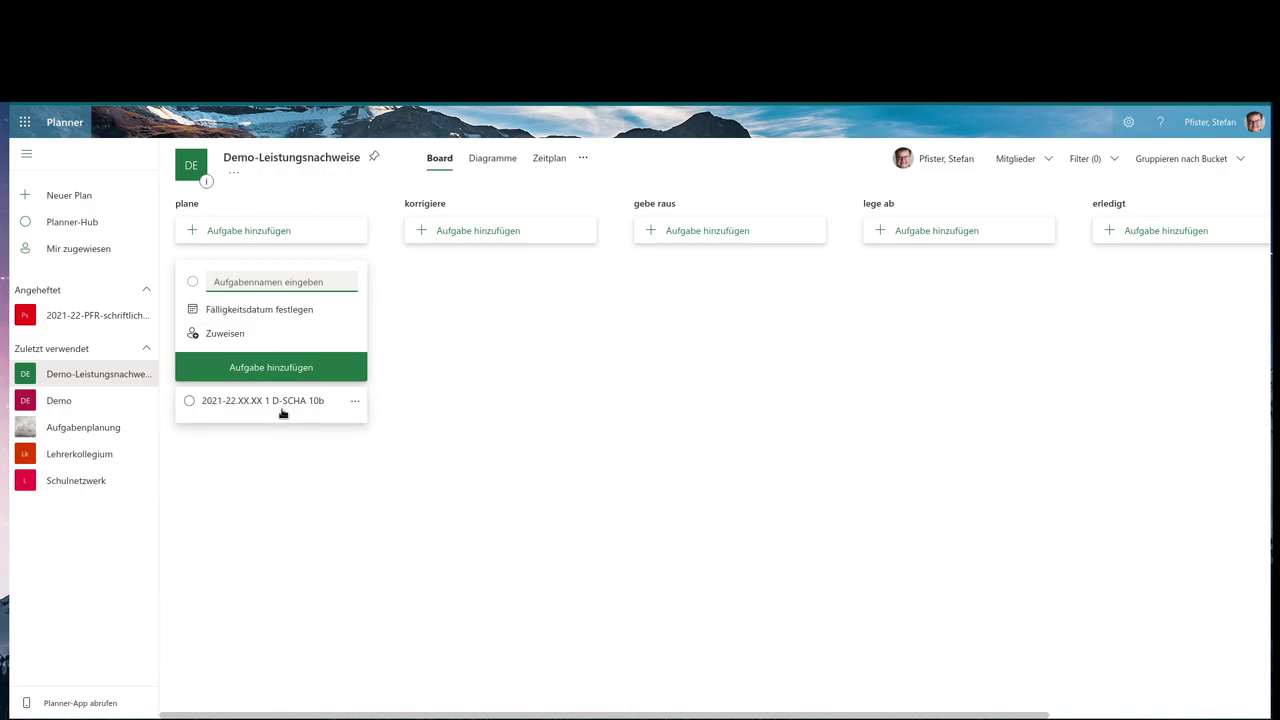
# Copy the 10b task within the "plane" bucket under the name "2021-22.XX.XX 1 D-SCHA 10a"
pyautogui.click(355, 403)
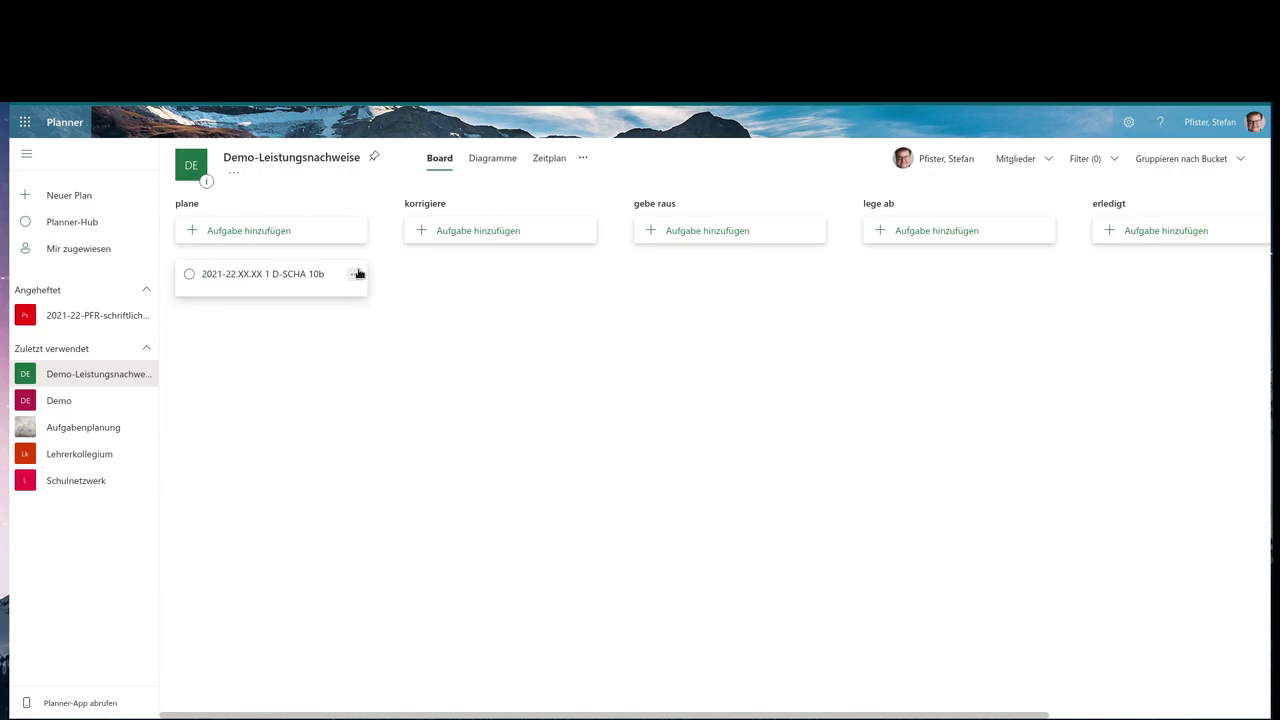
pyautogui.click(357, 274)
pyautogui.click(424, 343)
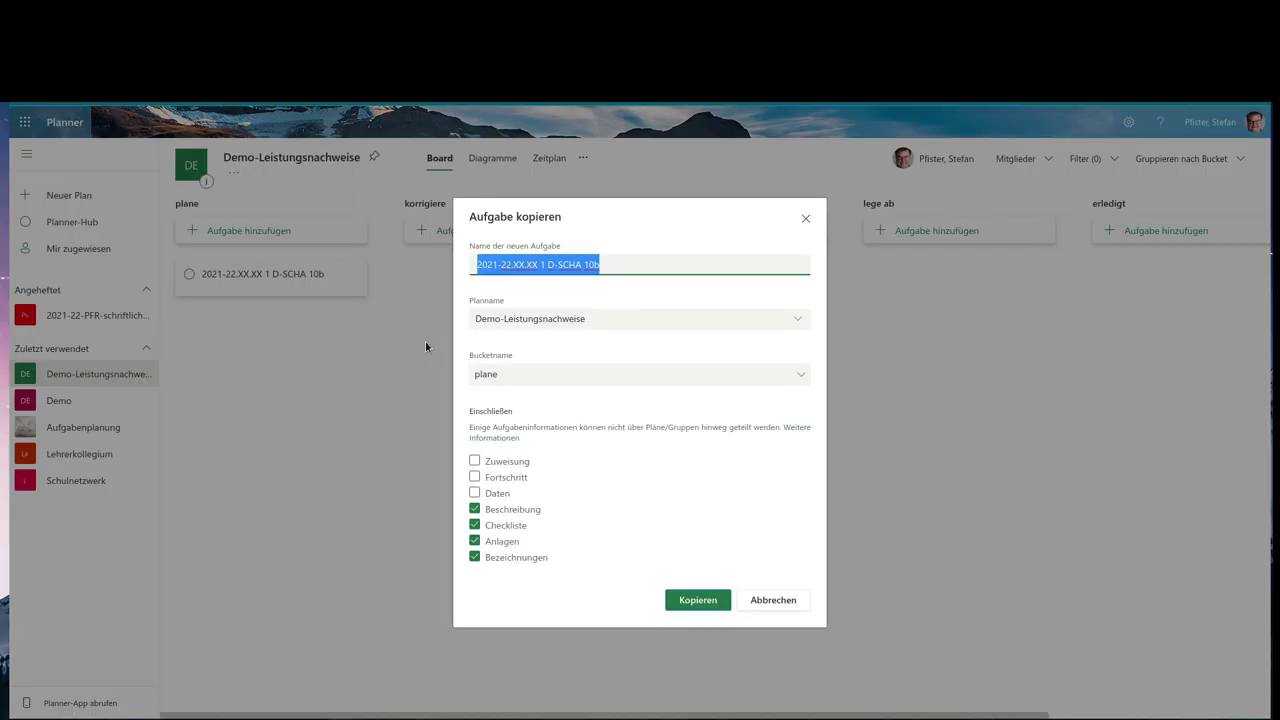
pyautogui.click(593, 258)
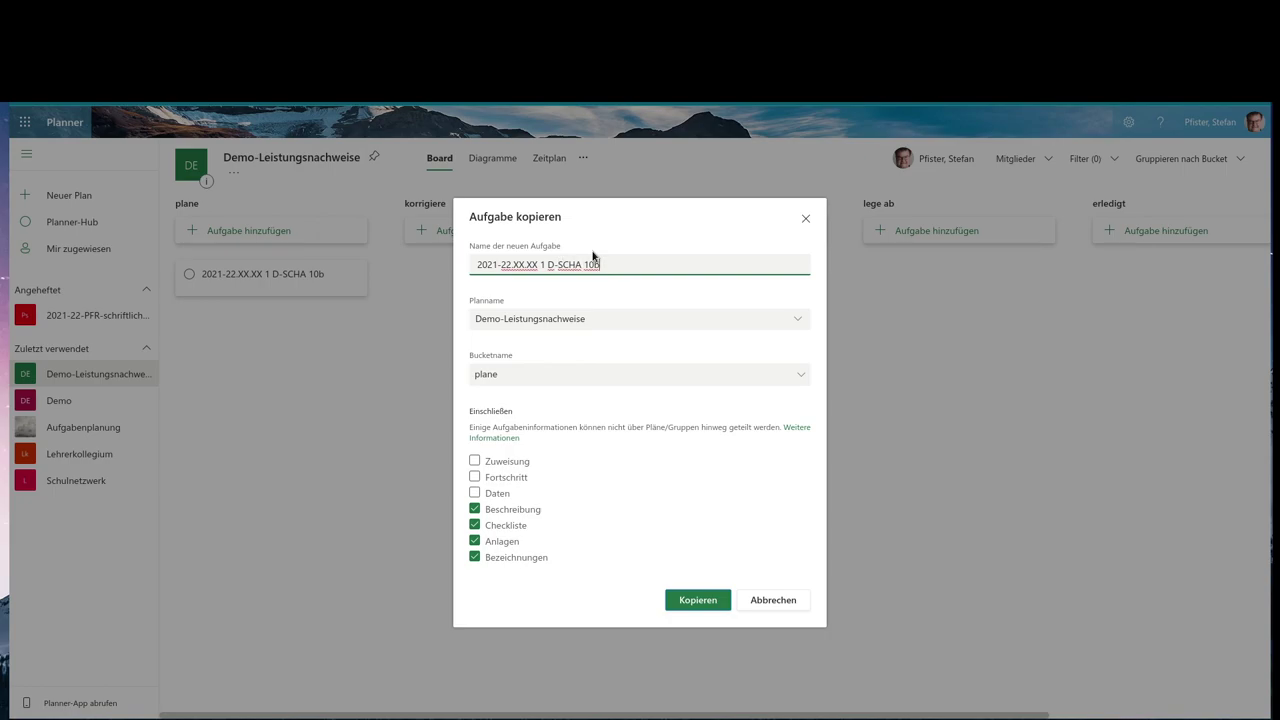
pyautogui.press('BackSpace')
pyautogui.write('a')
pyautogui.press('Return')
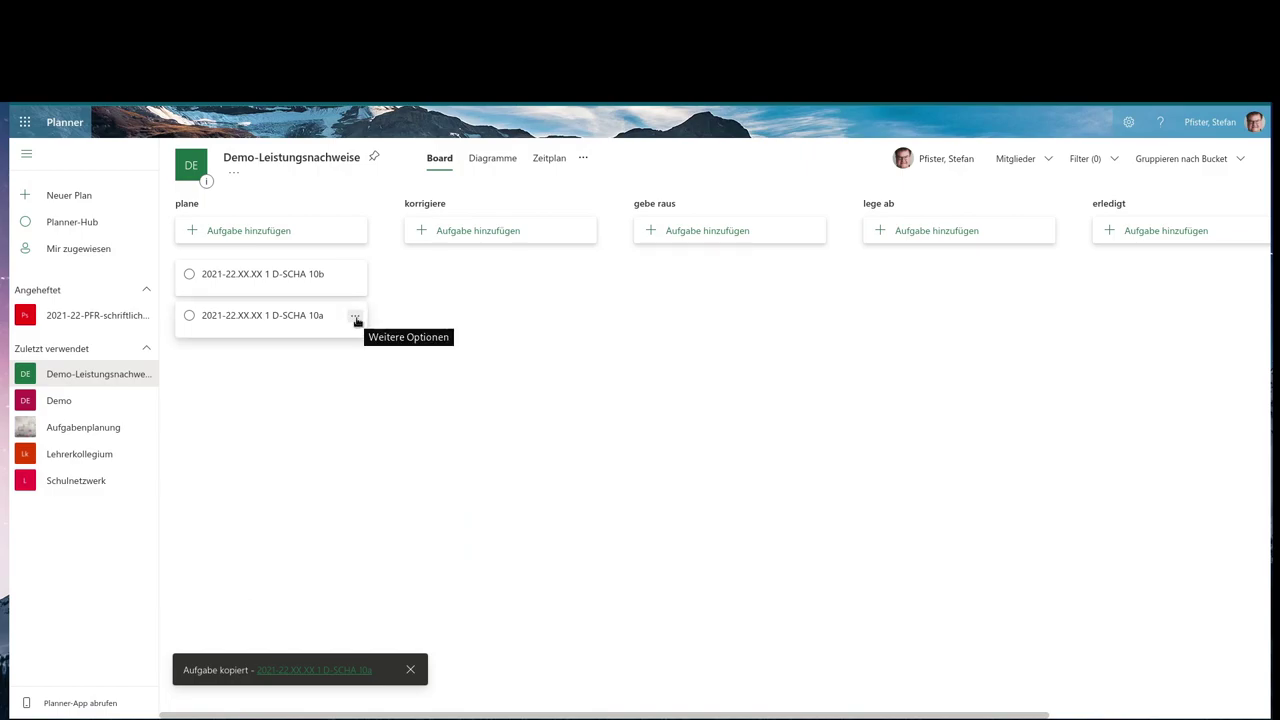
# Copy the 10a task within the "plane" bucket under the name "2021-22.XX.XX 1 G-KA 11a"
pyautogui.click(355, 318)
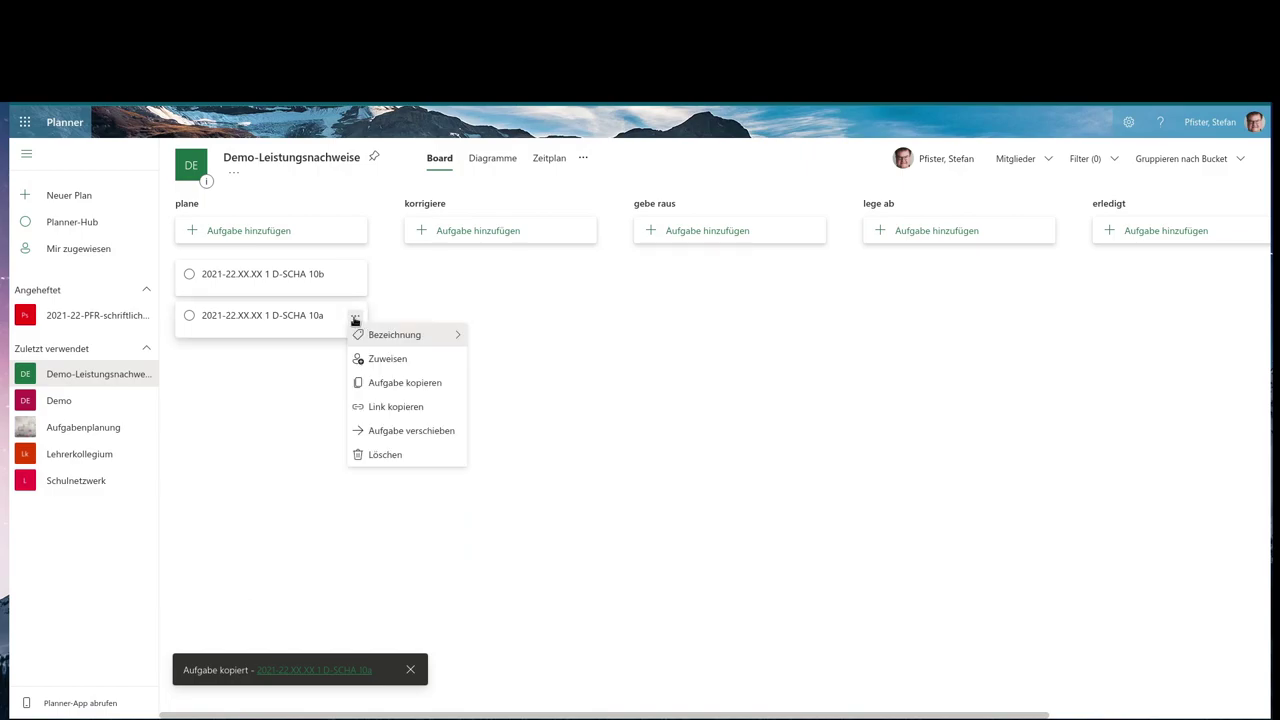
pyautogui.click(405, 382)
pyautogui.press('BackSpace')
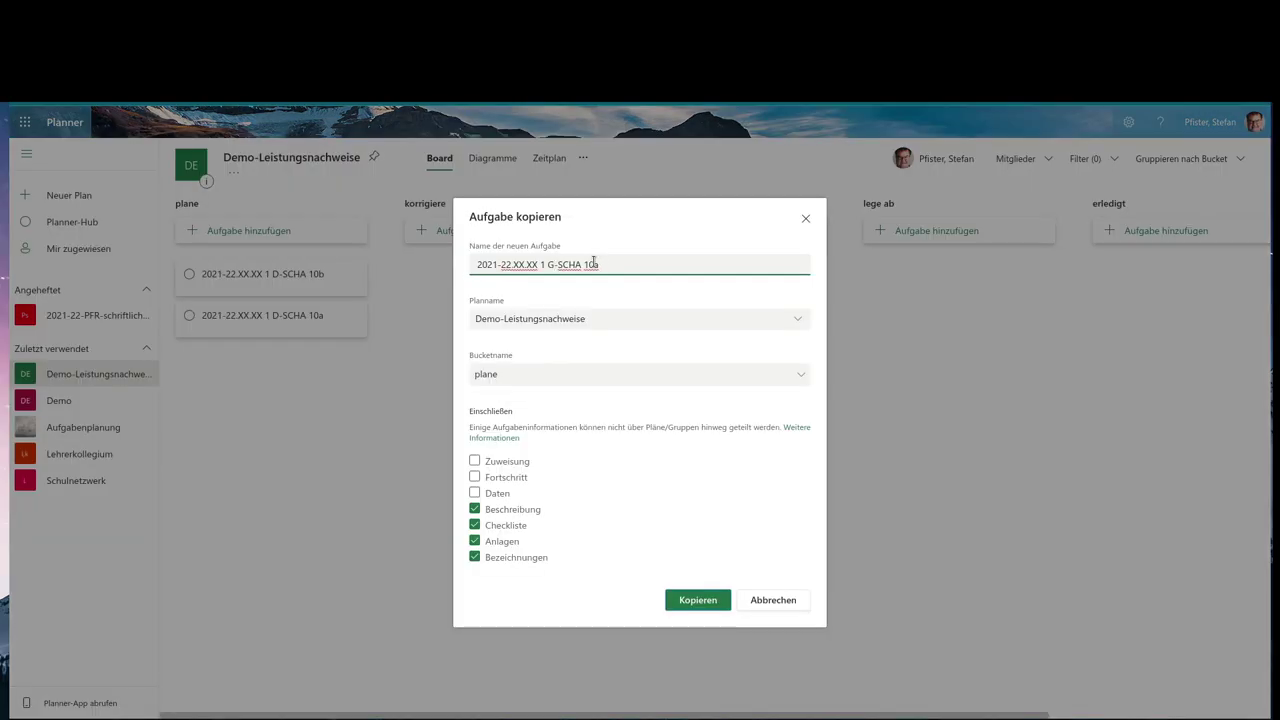
pyautogui.press('Delete')
pyautogui.press('Delete')
pyautogui.press('Delete')
pyautogui.press('Delete')
pyautogui.write('KA')
pyautogui.click(582, 264)
pyautogui.press('BackSpace')
pyautogui.write('1')
pyautogui.press('Return')
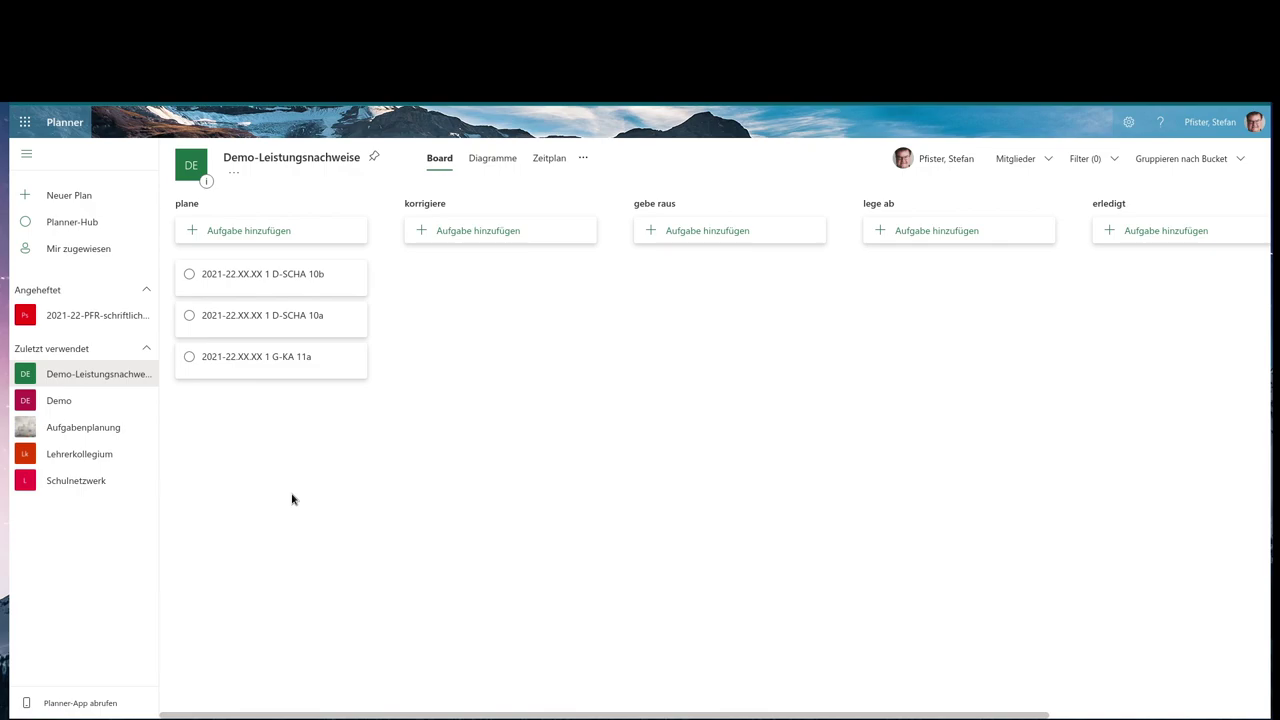
# Rename the D-SCHA 10b task as "2021-22.02.12 1 D-SCHA 10b" and close its details
pyautogui.click(251, 277)
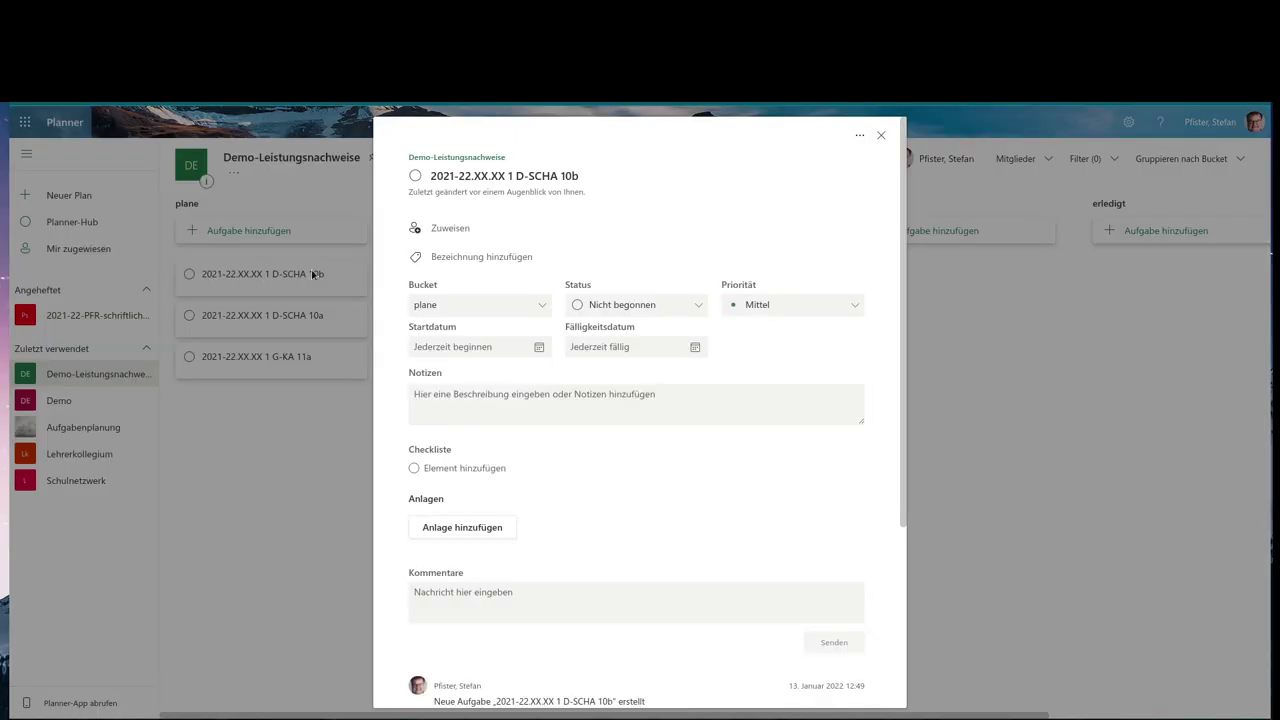
pyautogui.click(474, 177)
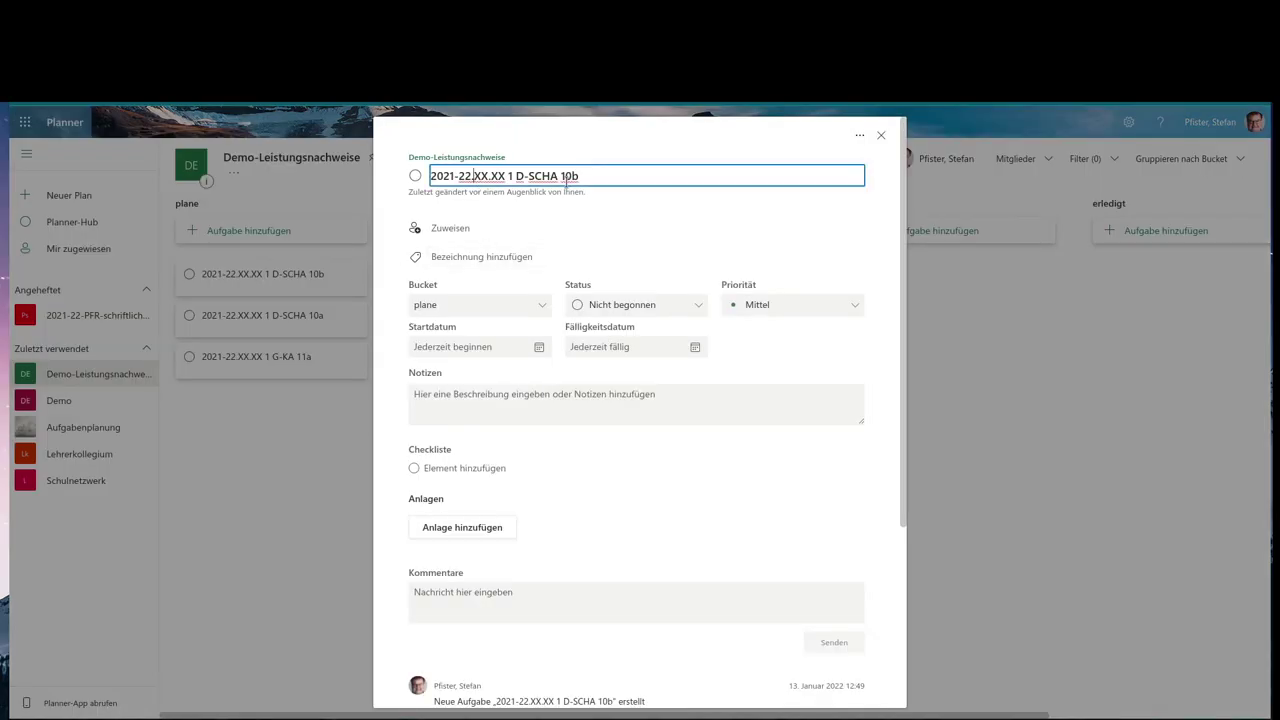
pyautogui.press('Delete')
pyautogui.press('Delete')
pyautogui.press('Delete')
pyautogui.write('.02')
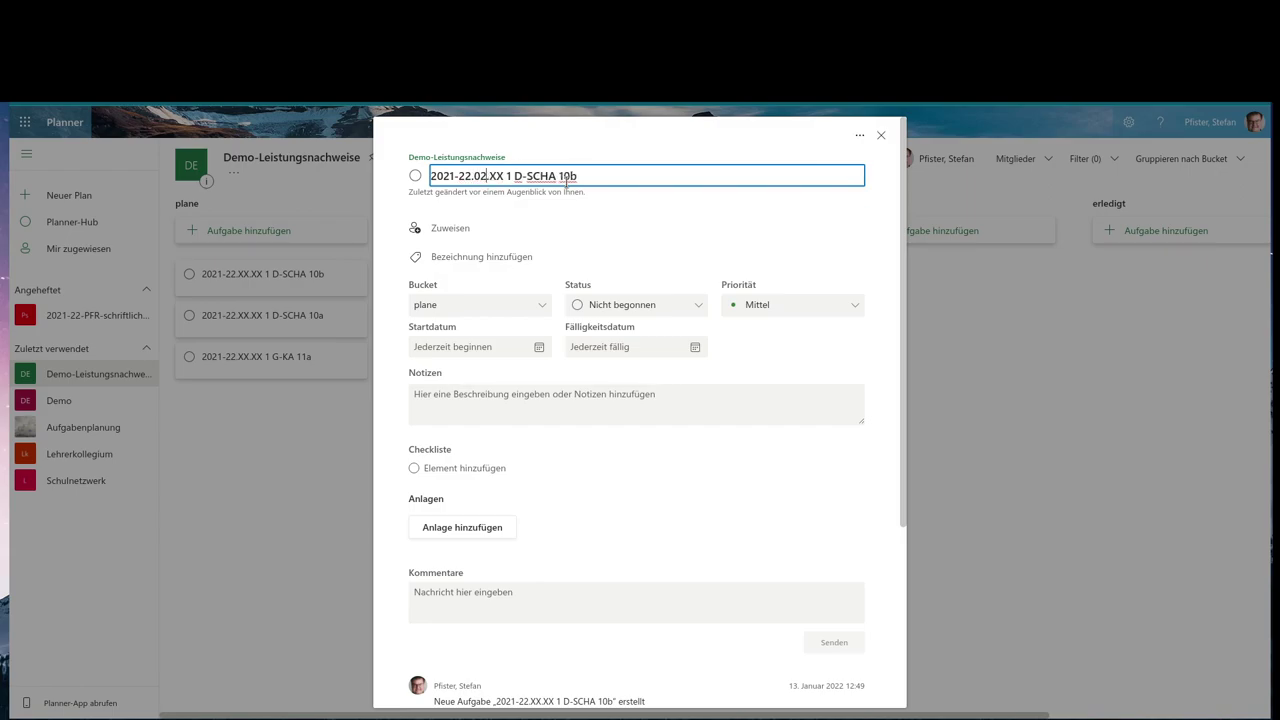
pyautogui.press('Right')
pyautogui.press('Delete')
pyautogui.press('Delete')
pyautogui.write('12')
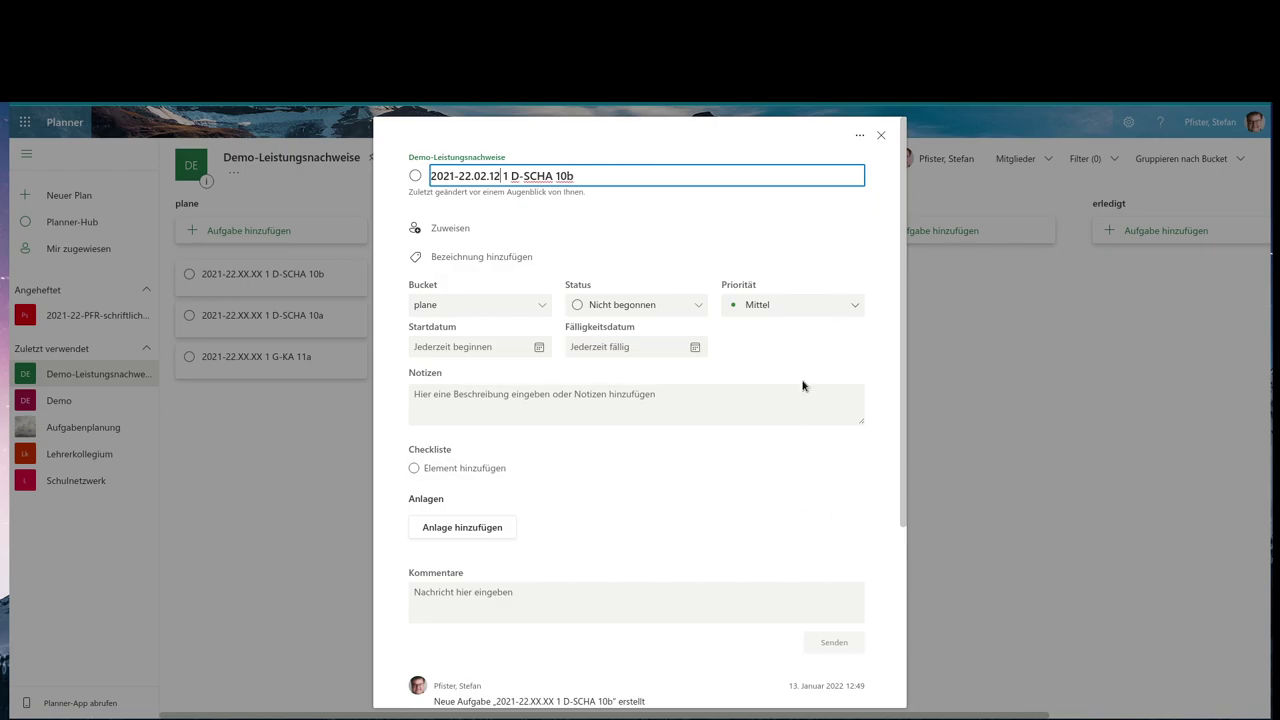
pyautogui.click(253, 318)
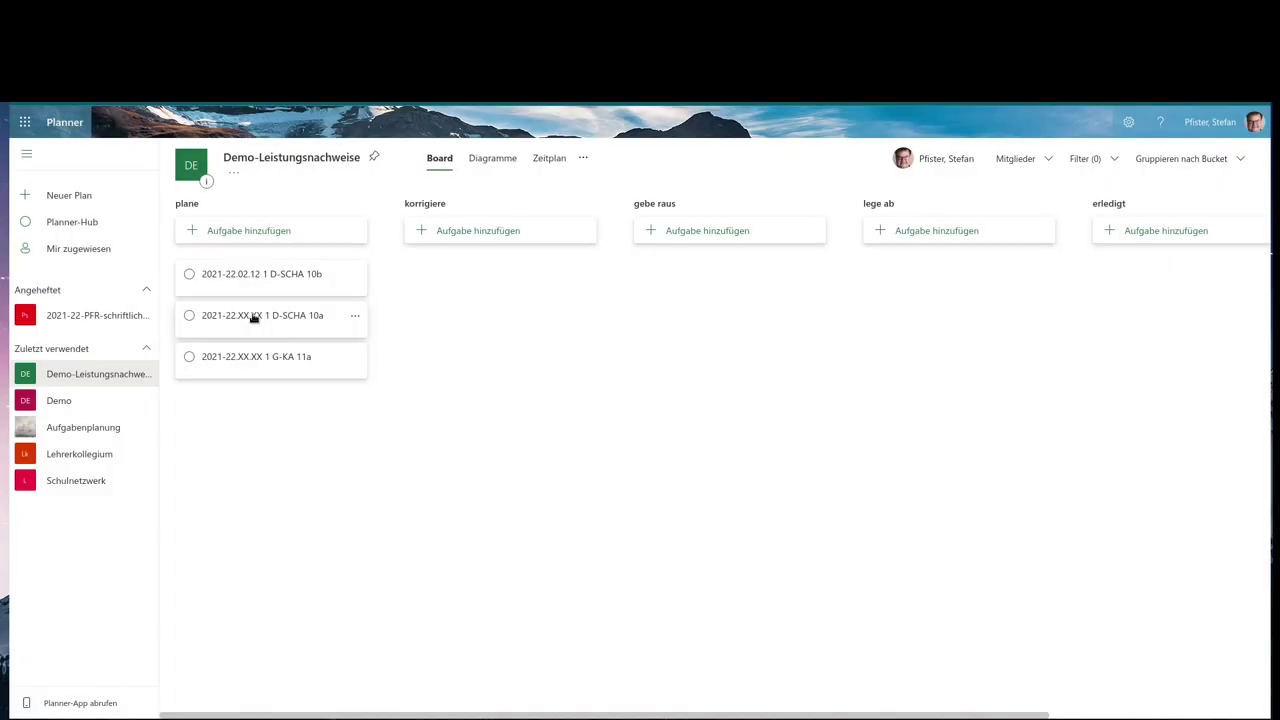
# Rename the D-SCHA 10a task as "2021-22.03.11 1 D-SCHA 10a"
pyautogui.click(253, 318)
pyautogui.click(474, 176)
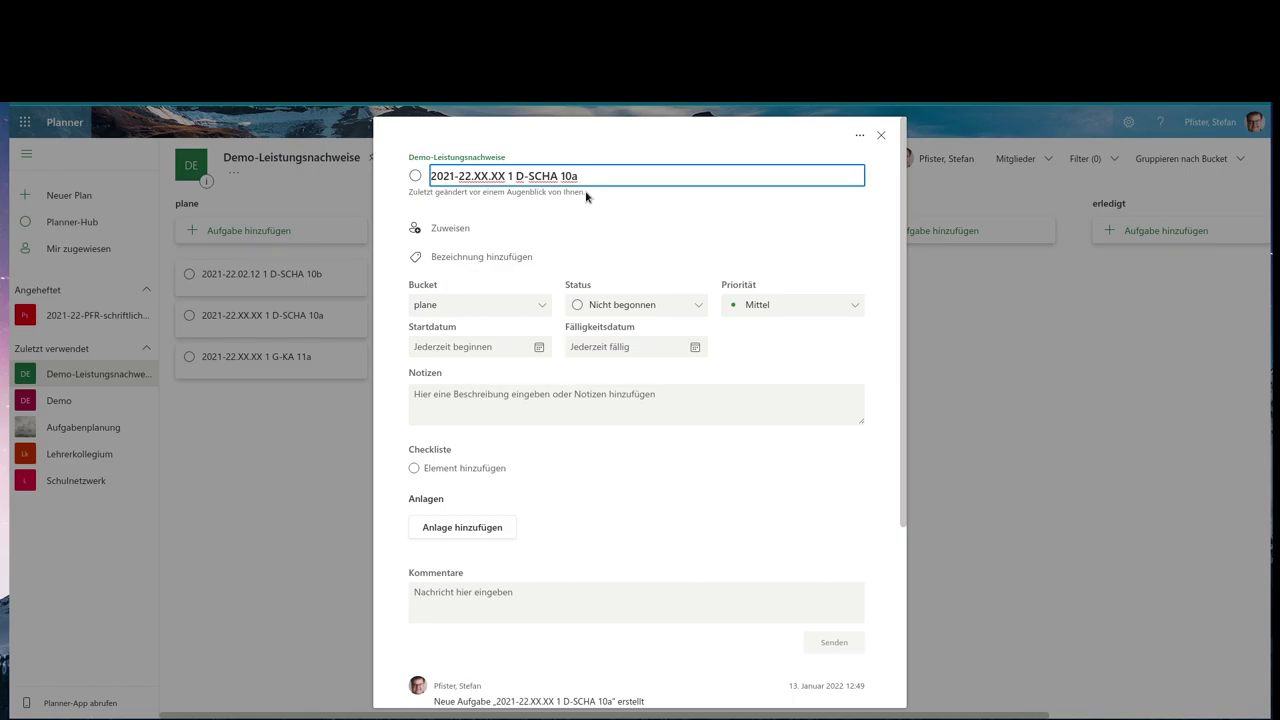
pyautogui.write('03')
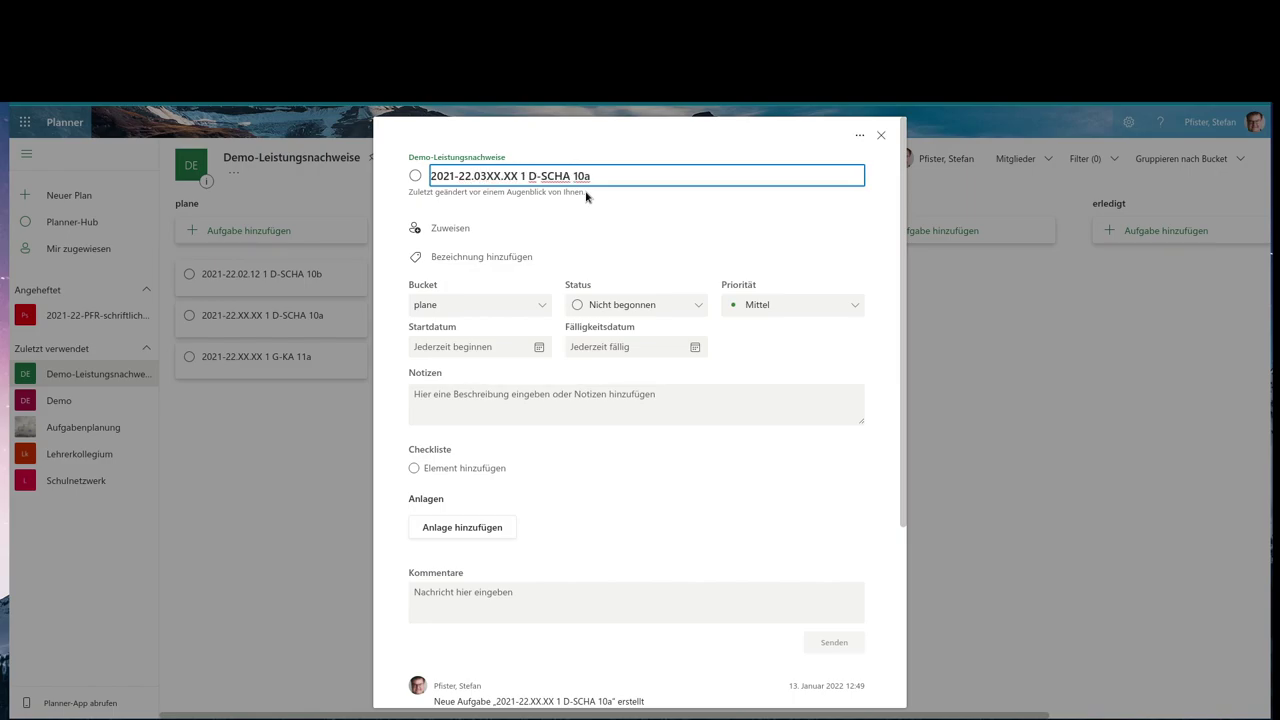
pyautogui.press('Delete')
pyautogui.press('Delete')
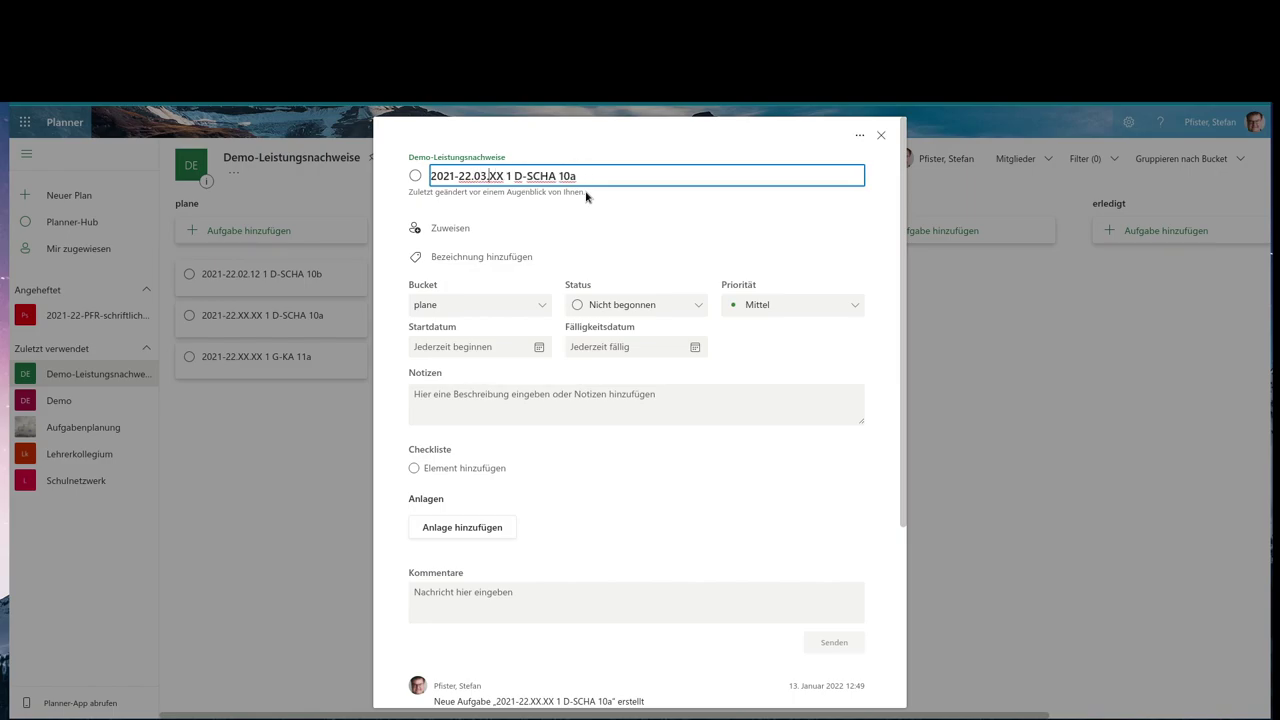
pyautogui.write('11')
pyautogui.press('Delete')
pyautogui.press('Delete')
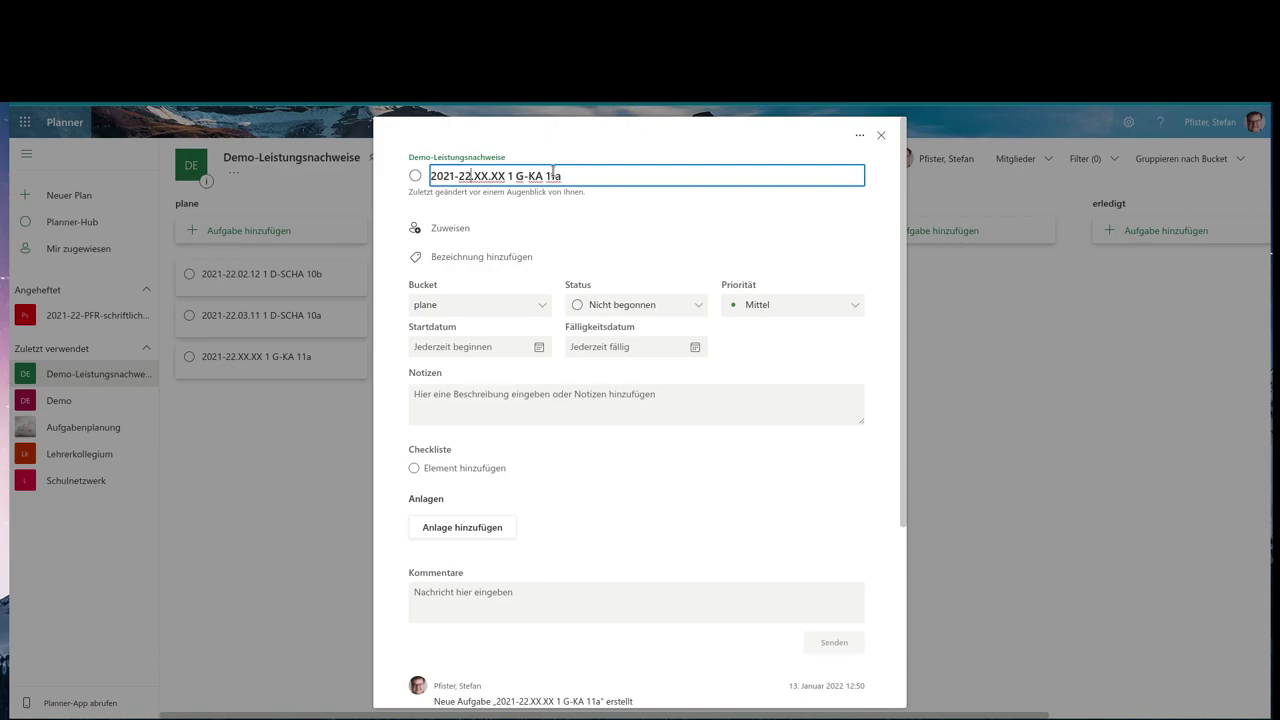
# Rename the G-KA 11a task as "2021-22.01.20 1 G-KA 11a" and close its details
pyautogui.write('01')
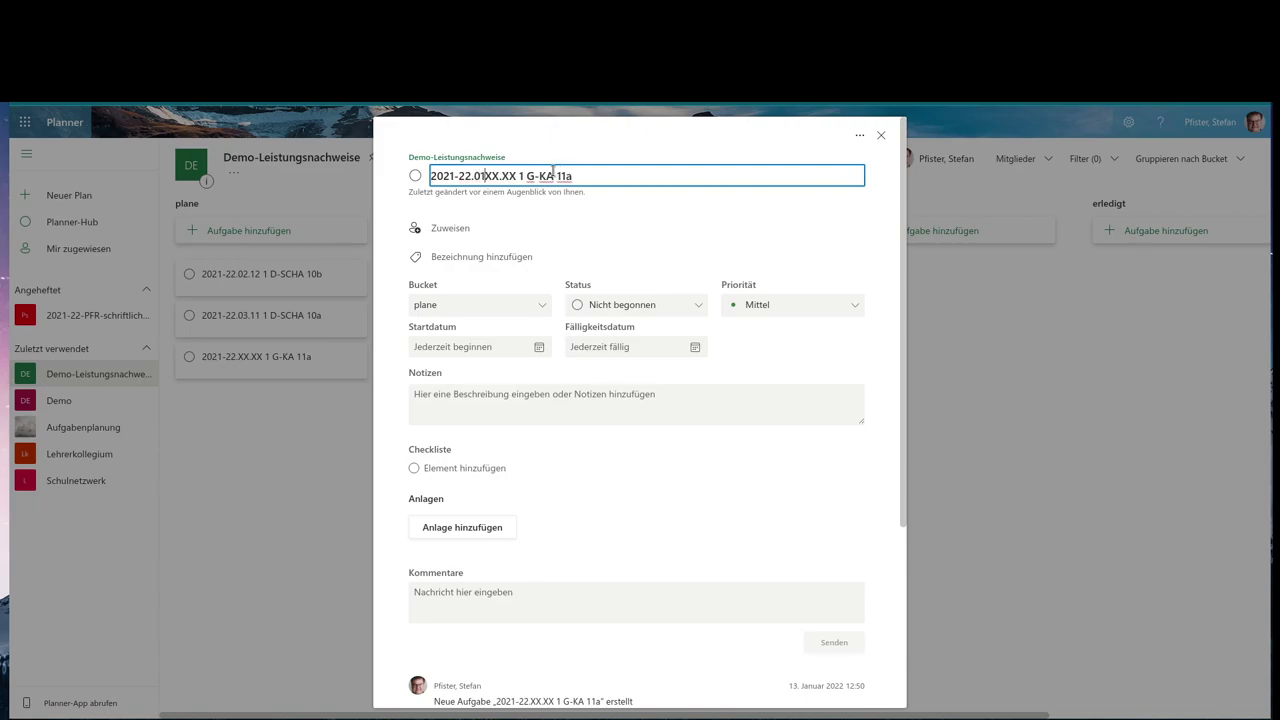
pyautogui.press('Delete')
pyautogui.press('Delete')
pyautogui.press('Right')
pyautogui.write('20')
pyautogui.press('Delete')
pyautogui.press('Delete')
pyautogui.click(226, 374)
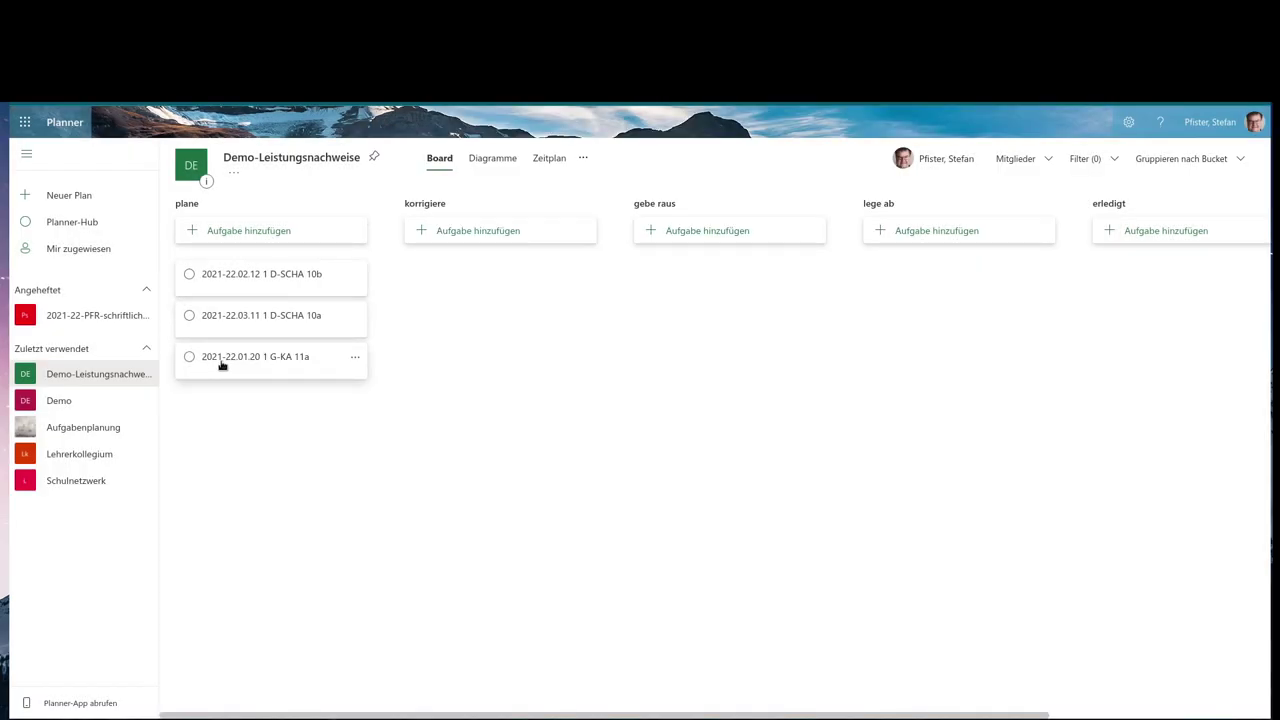
# Shorten the year prefix of both D-SCHA tasks, renaming them "2022.02.12 1 D-SCHA 10b" and "2022.03.11 1 D-SCHA 10a"
pyautogui.click(256, 274)
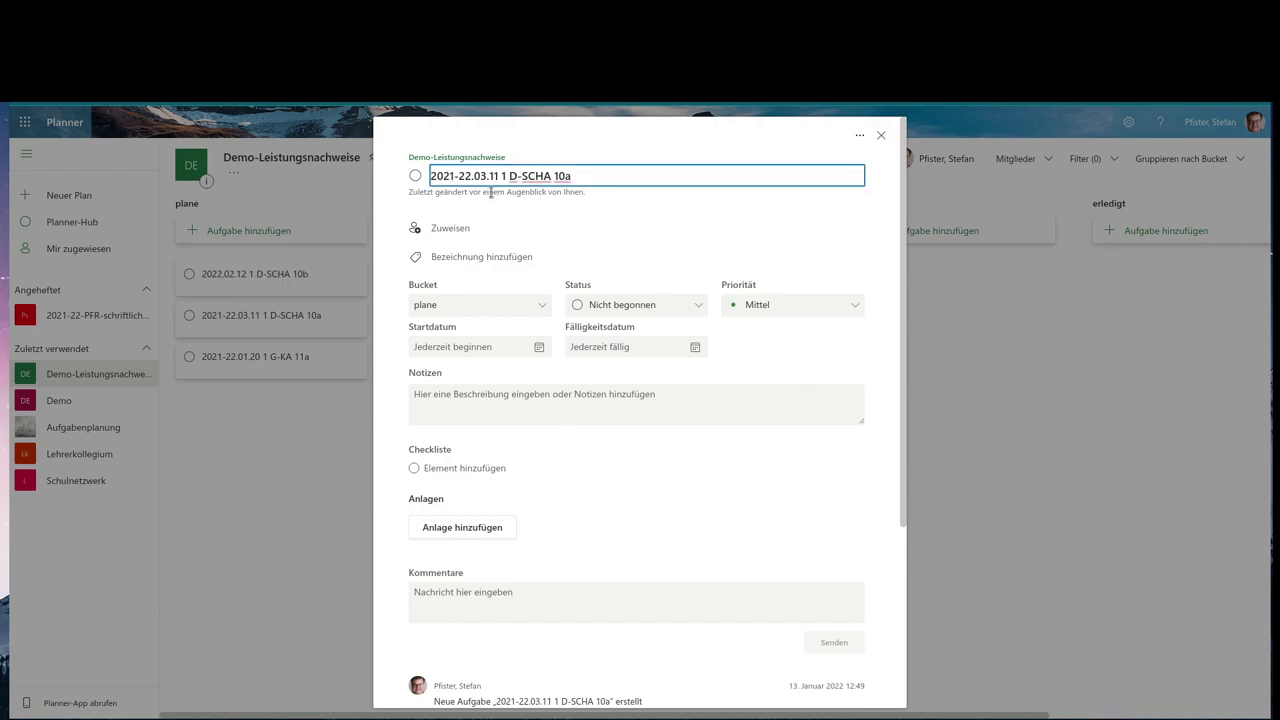
pyautogui.press('Delete')
pyautogui.press('Delete')
pyautogui.press('Delete')
pyautogui.press('Delete')
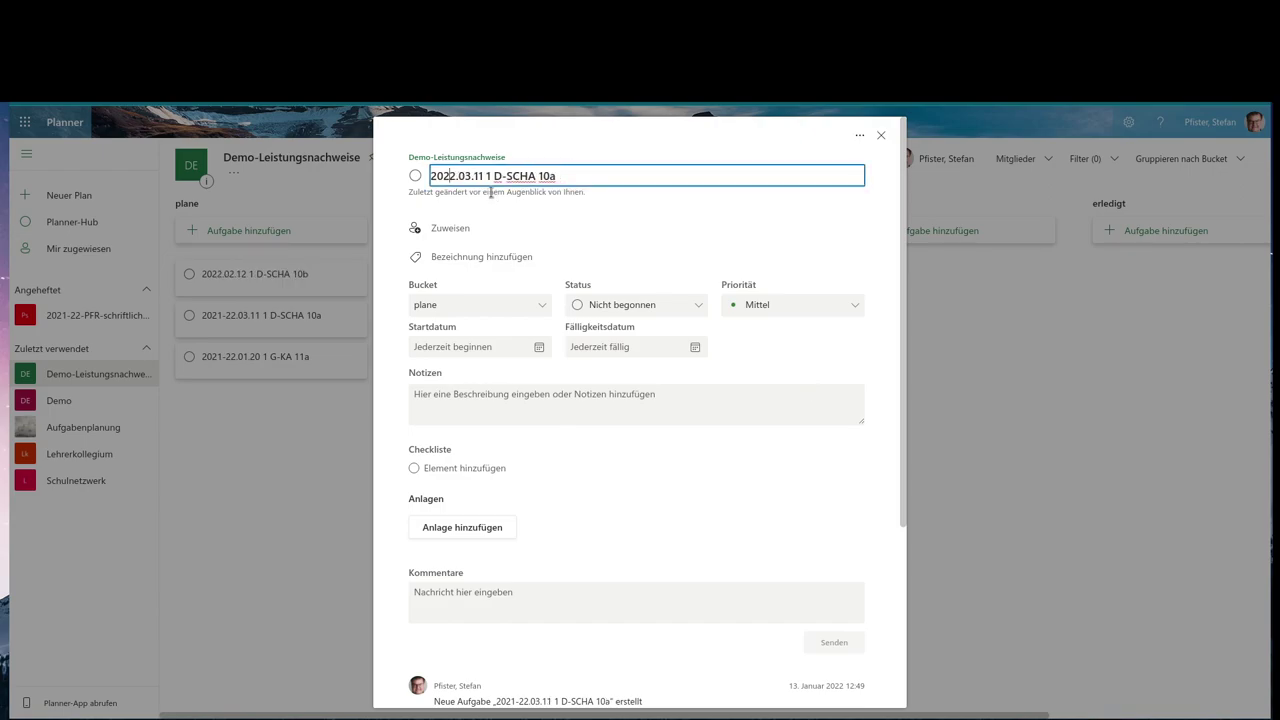
pyautogui.click(880, 136)
# Rename the G-KA 11a task as "2022.01.20 1 G-KA 11a" and close its details
pyautogui.click(264, 356)
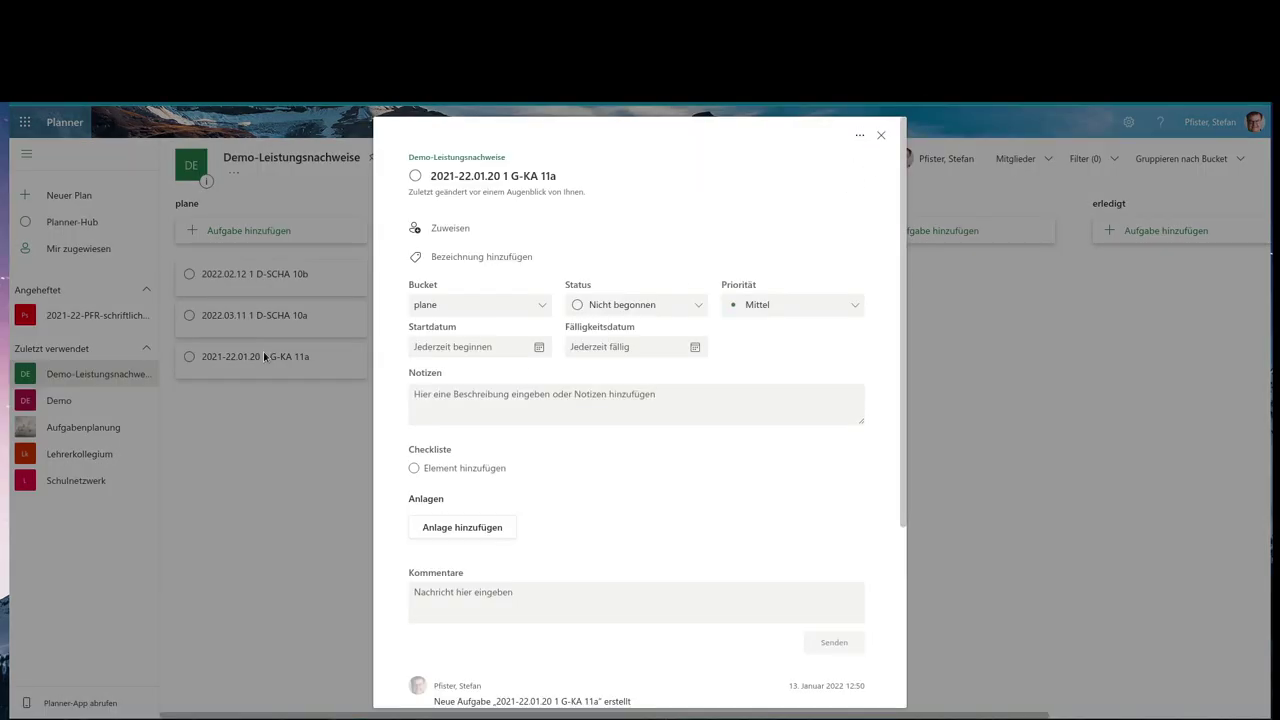
pyautogui.click(524, 175)
pyautogui.press('Delete')
pyautogui.press('Delete')
pyautogui.press('Delete')
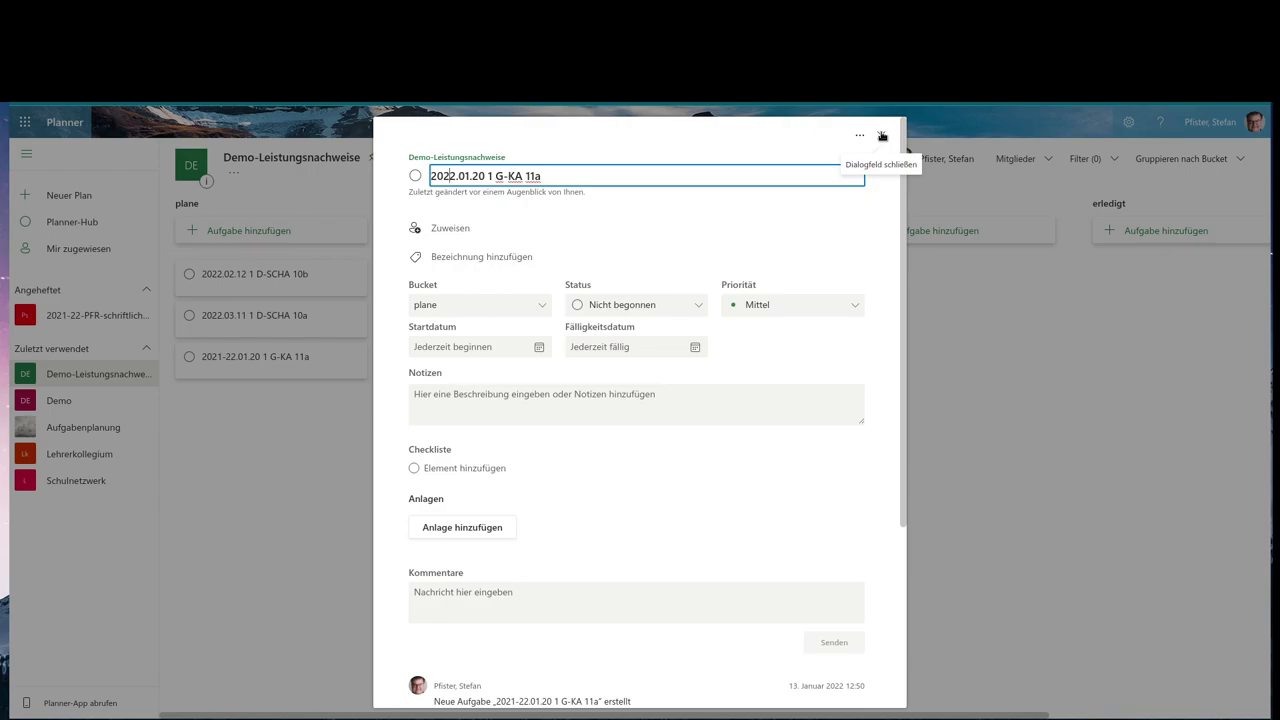
pyautogui.click(882, 135)
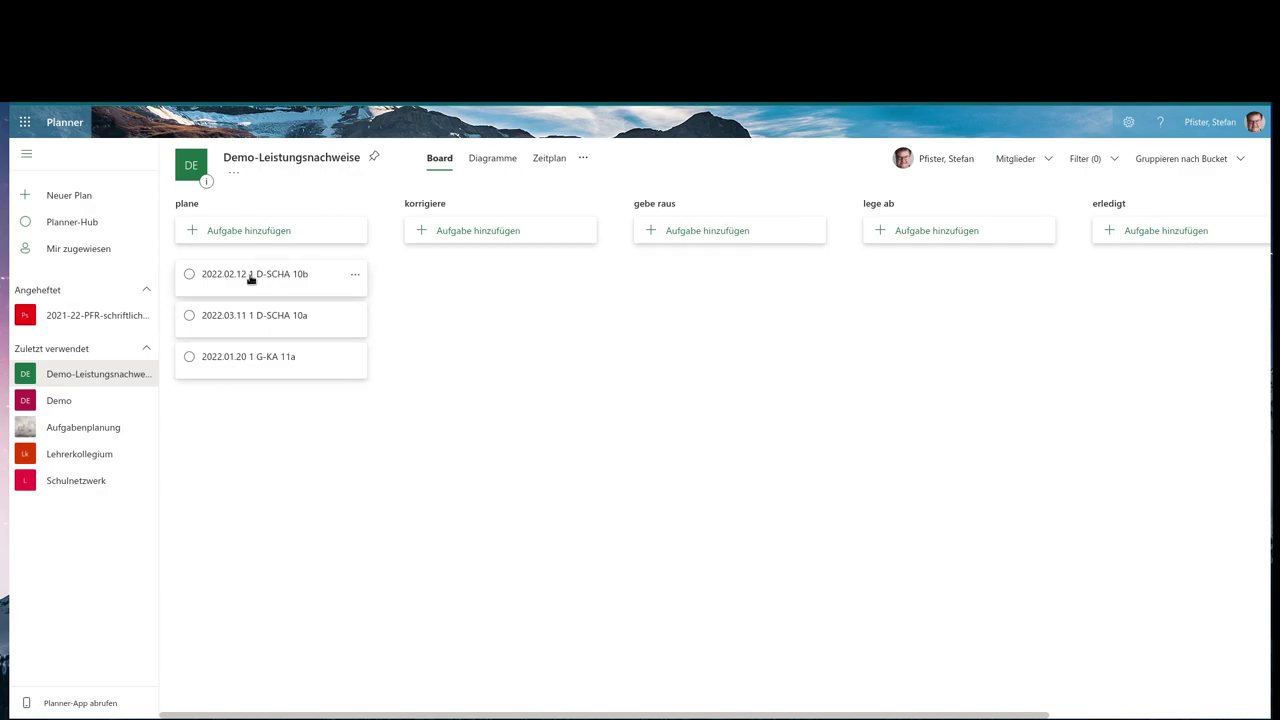
# Move the D-SCHA 10b and D-SCHA 10a tasks from "plane" to the "korrigiere" bucket
pyautogui.moveTo(222, 276)
pyautogui.mouseDown()
pyautogui.moveTo(306, 274)
pyautogui.moveTo(223, 274)
pyautogui.mouseUp()
pyautogui.moveTo(234, 277); pyautogui.dragTo(418, 274)
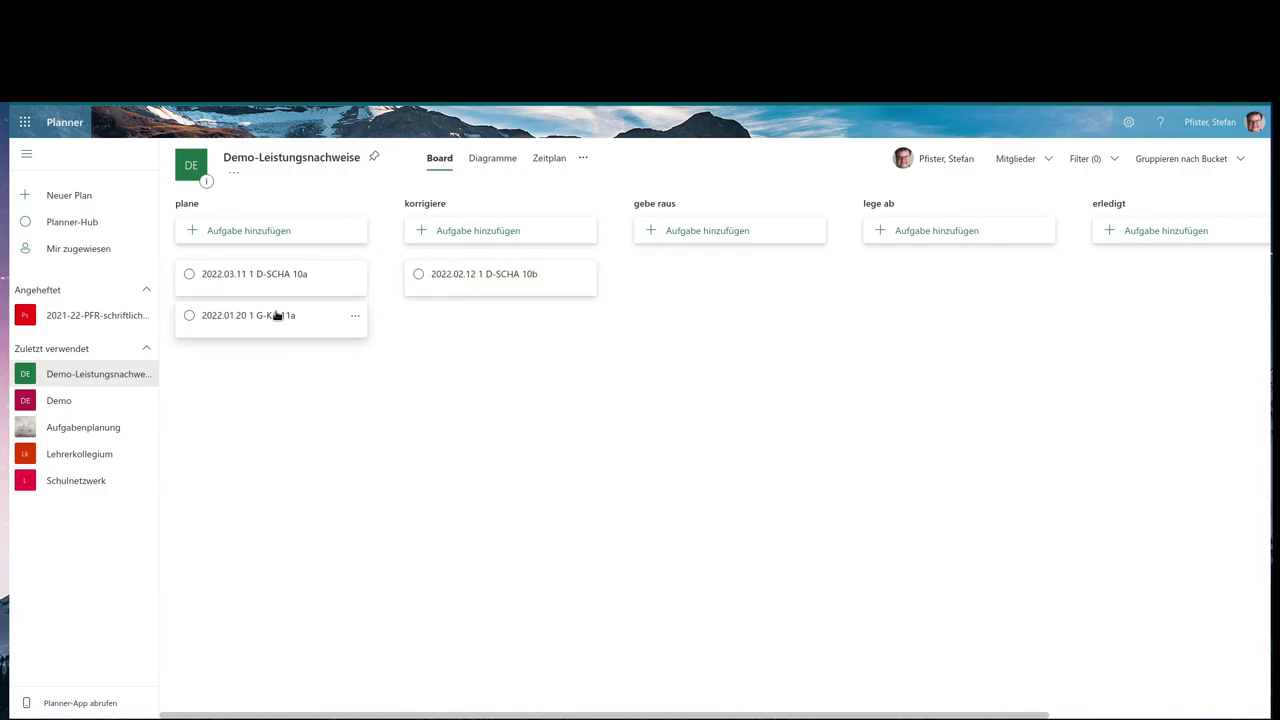
pyautogui.moveTo(243, 283); pyautogui.dragTo(467, 271)
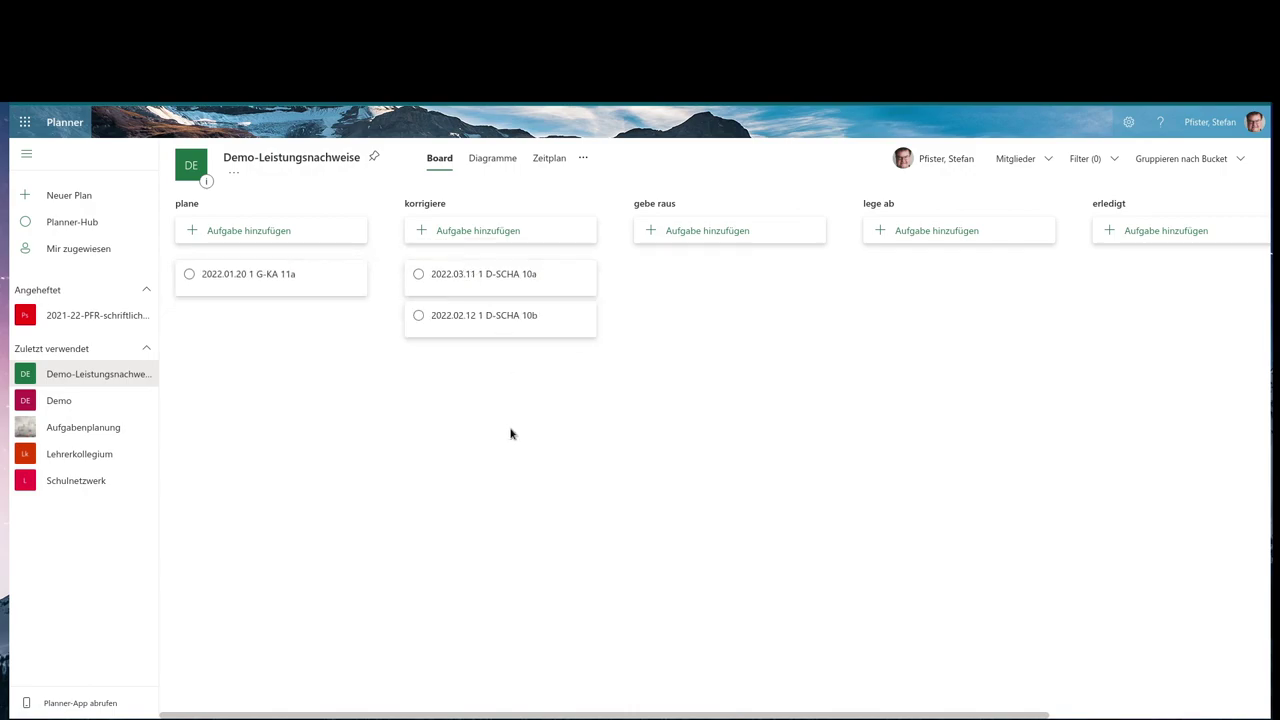
# Add a "# Nachschreiber" note listing two students' names to the D-SCHA 10b task and show it on the card
pyautogui.click(585, 318)
pyautogui.click(495, 318)
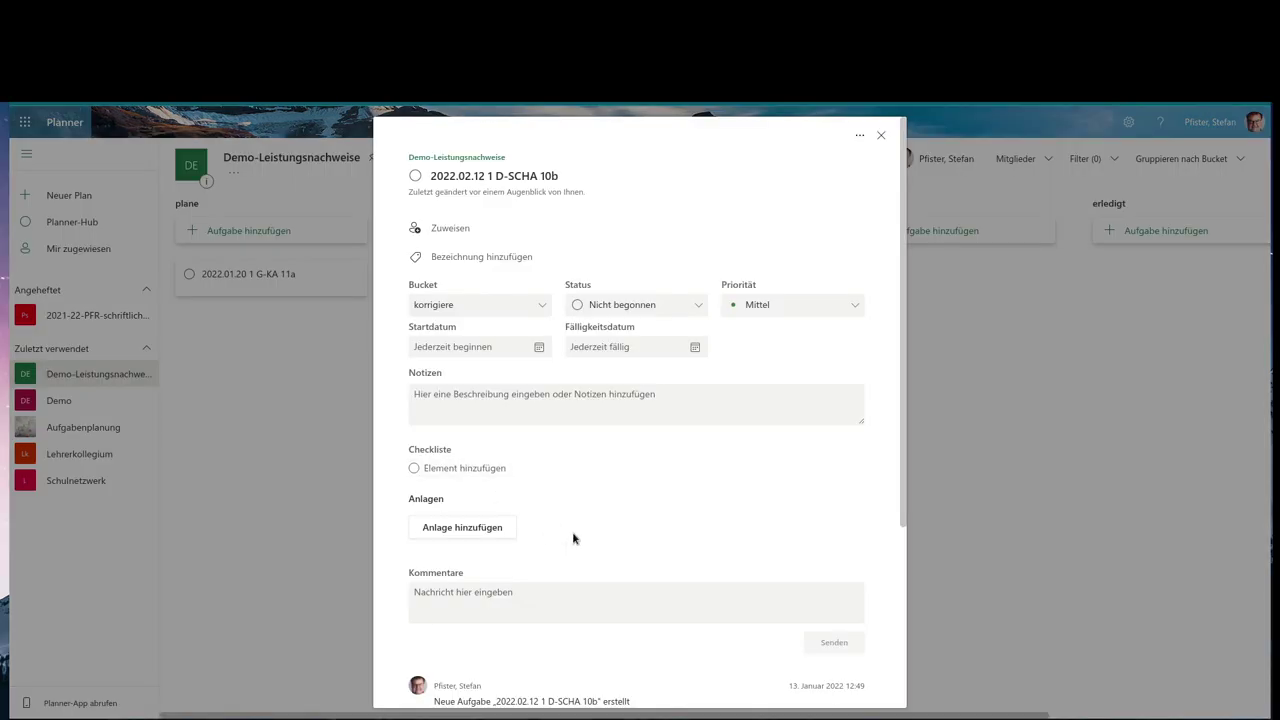
pyautogui.click(540, 392)
pyautogui.write('# Nachschreiber')
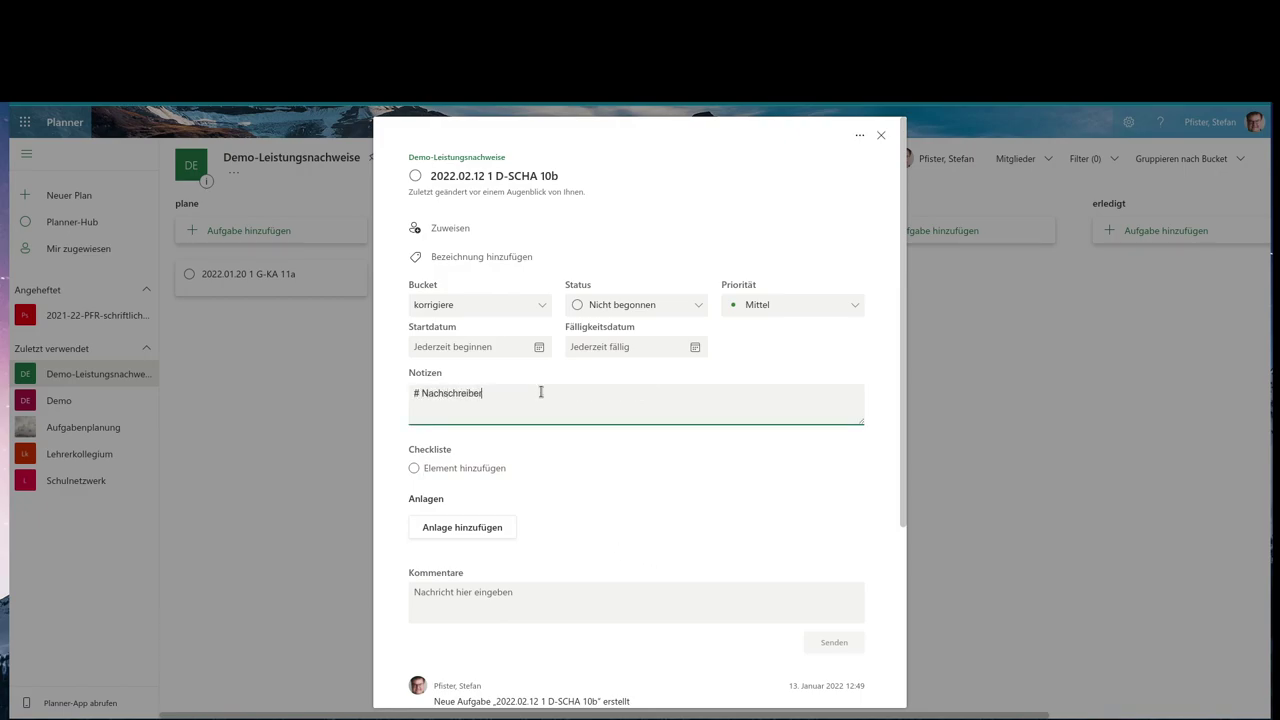
pyautogui.press('Return')
pyautogui.write('-')
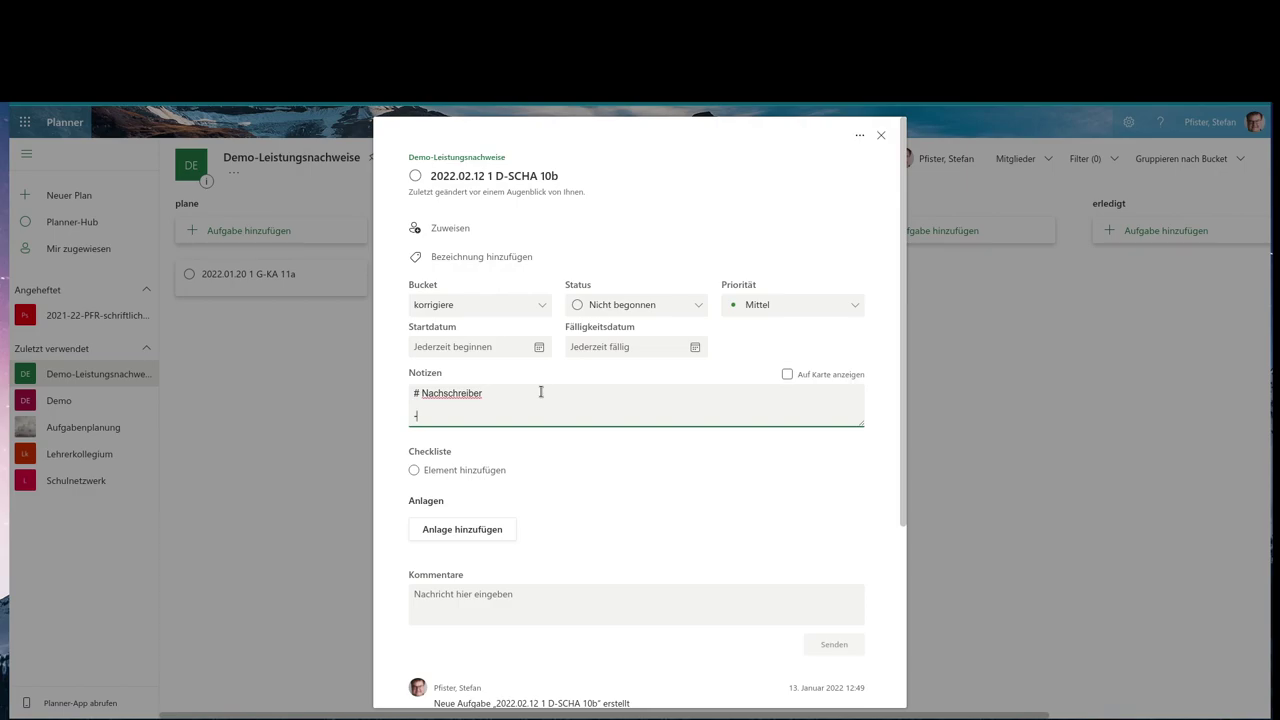
pyautogui.write(' Luke Skywalker')
pyautogui.press('Return')
pyautogui.write('- Han Solo')
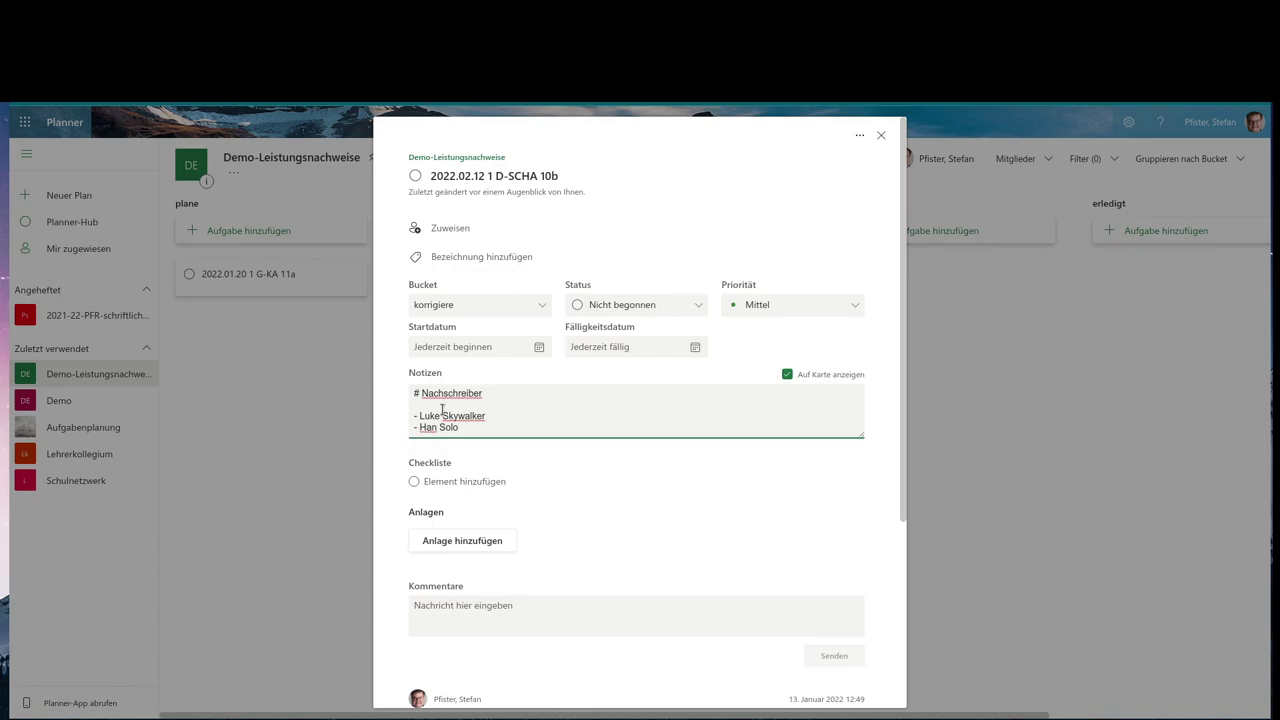
pyautogui.press('Escape')
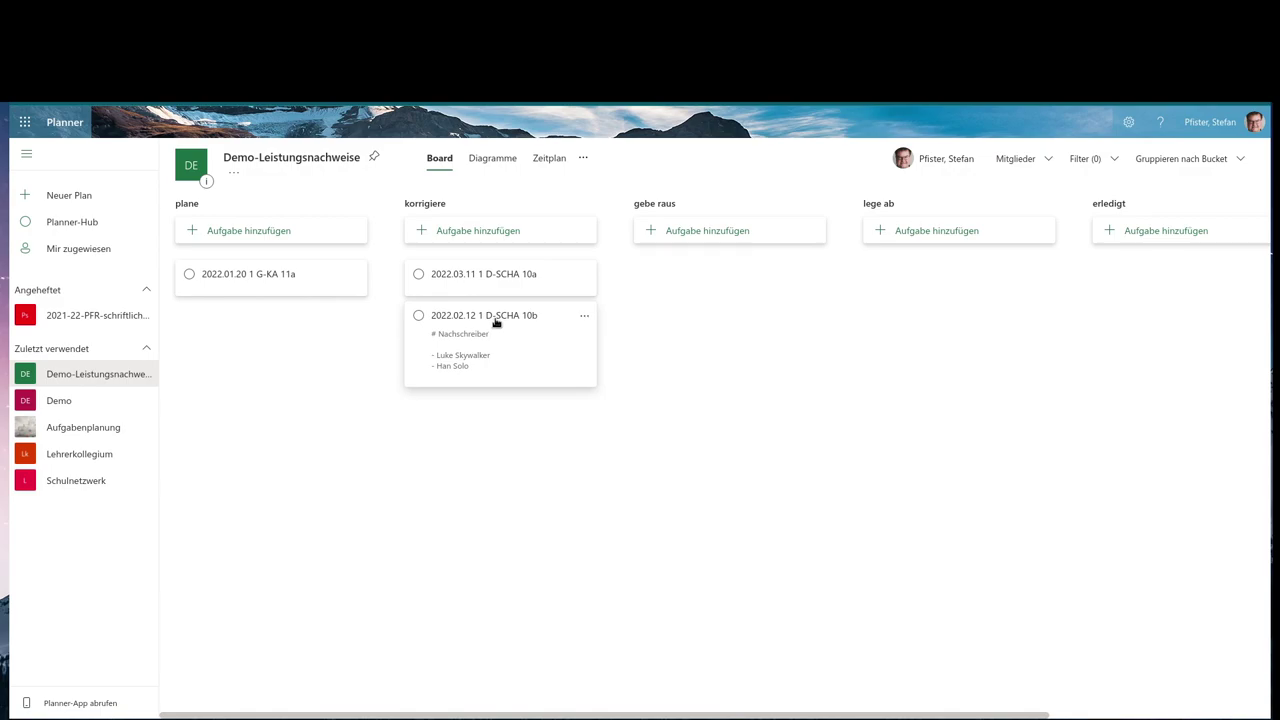
# Move the D-SCHA 10b task to "plane" and back to "korrigiere"
pyautogui.moveTo(537, 367); pyautogui.dragTo(277, 322)
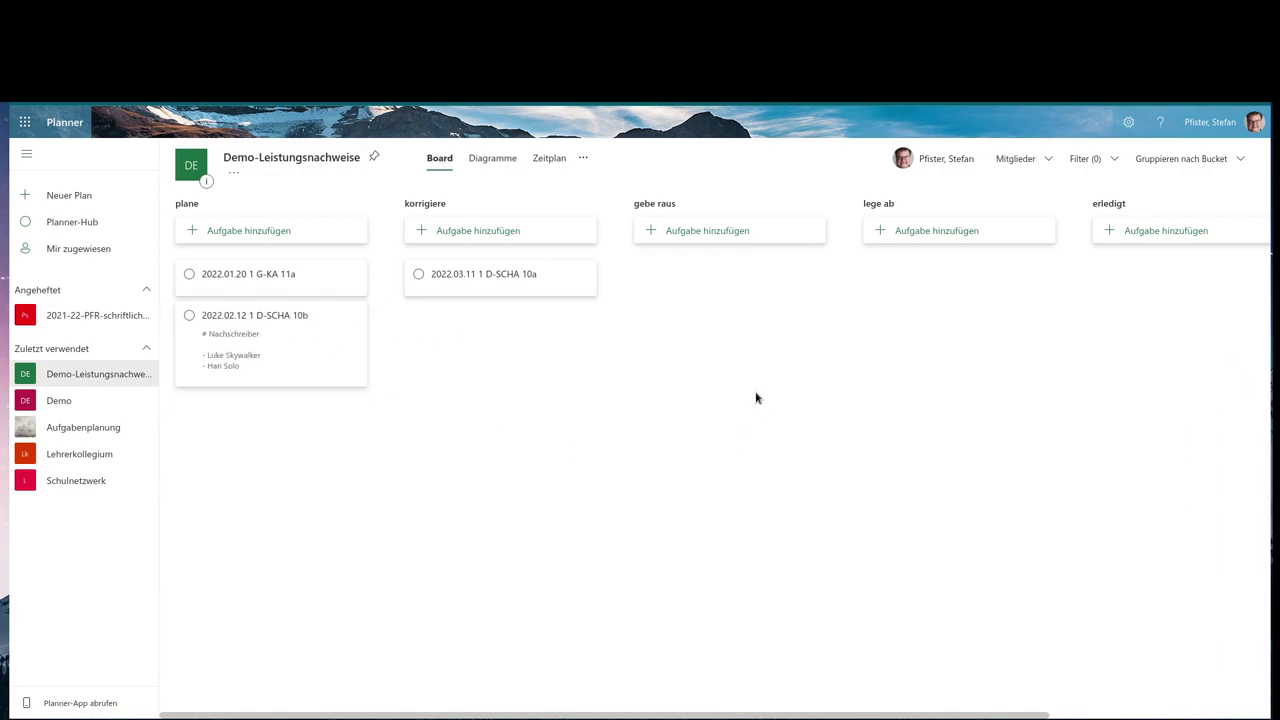
pyautogui.moveTo(260, 320); pyautogui.dragTo(476, 329)
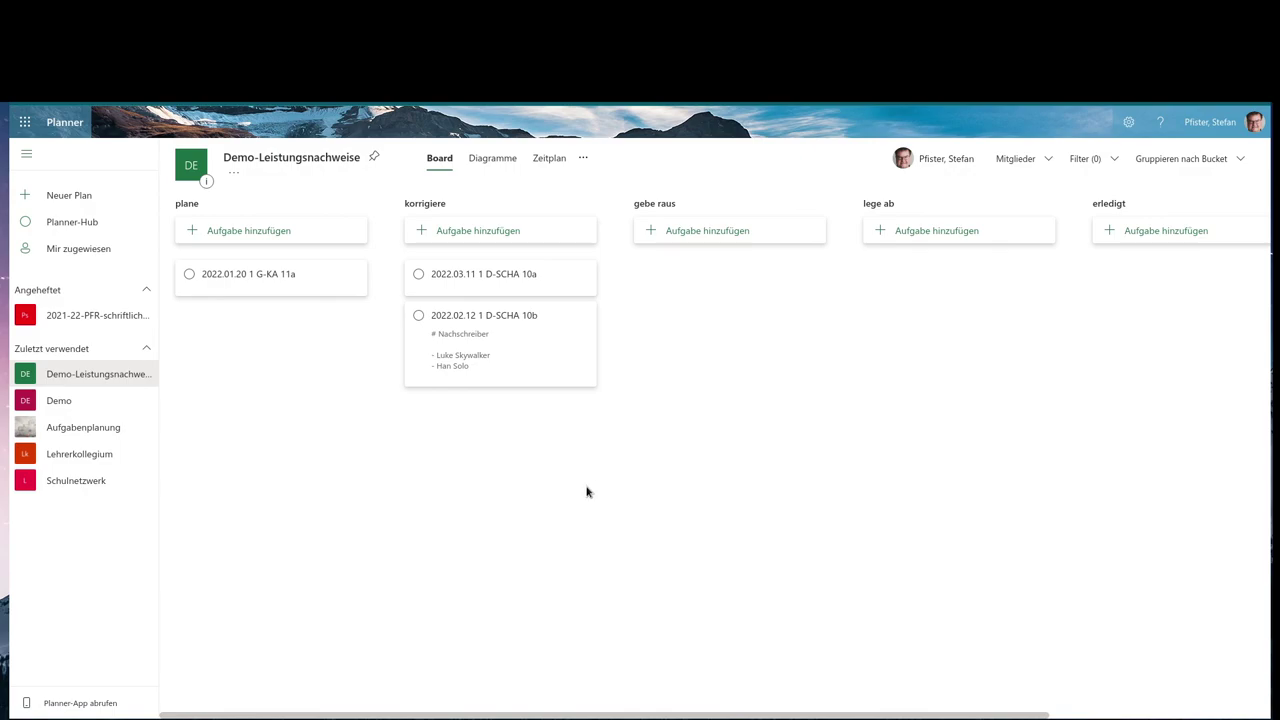
# Add "am <DATUM>" after the first student's name in the D-SCHA 10b task's notes and close its details
pyautogui.click(500, 357)
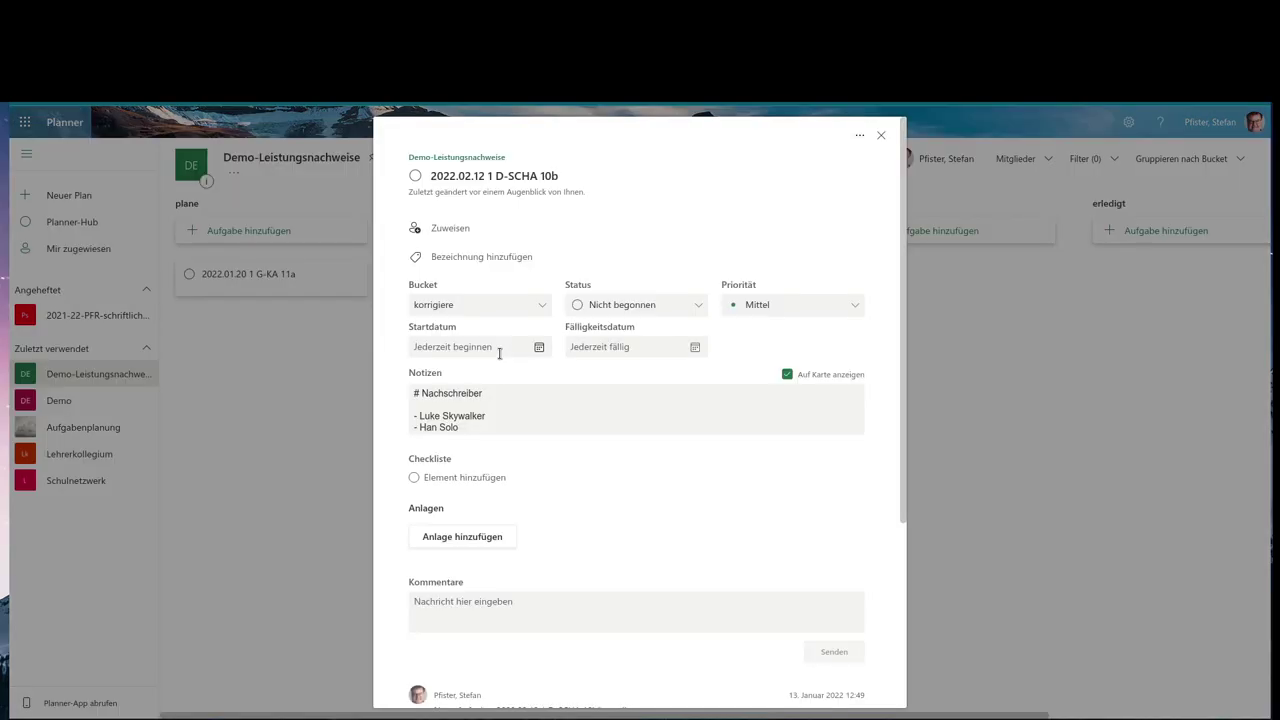
pyautogui.click(505, 417)
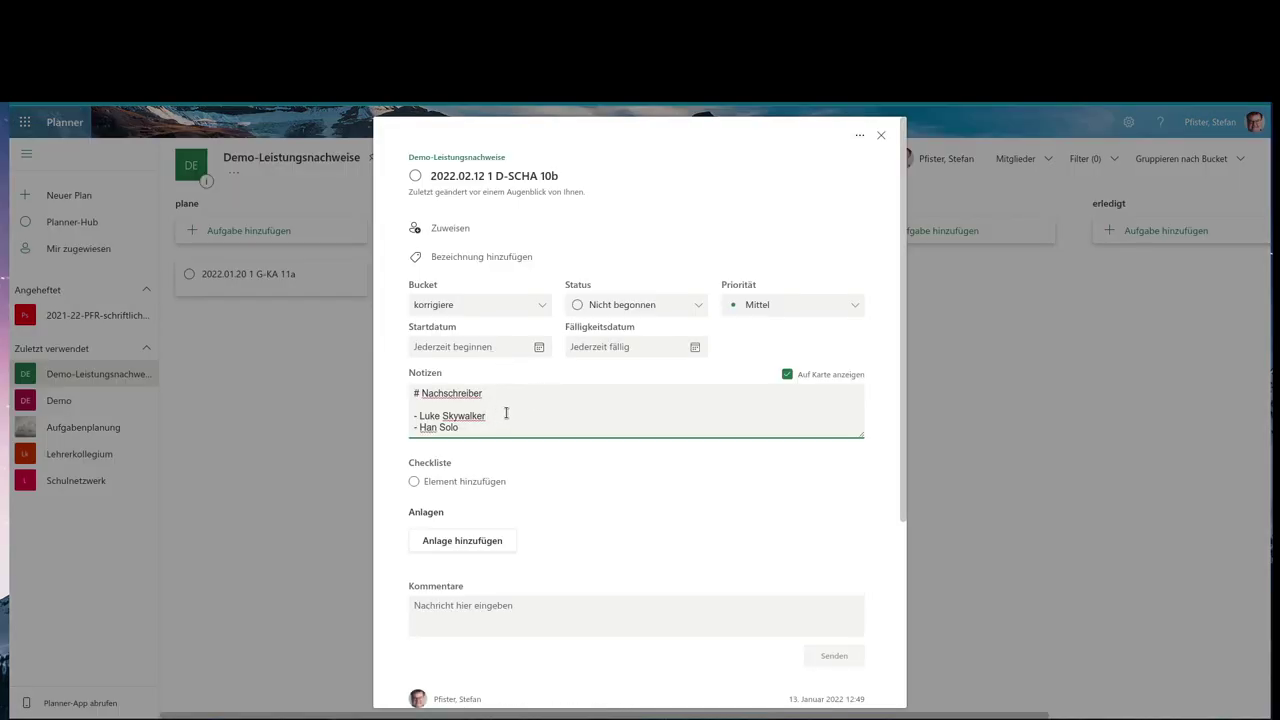
pyautogui.write('am <DATUM>')
pyautogui.press('Escape')
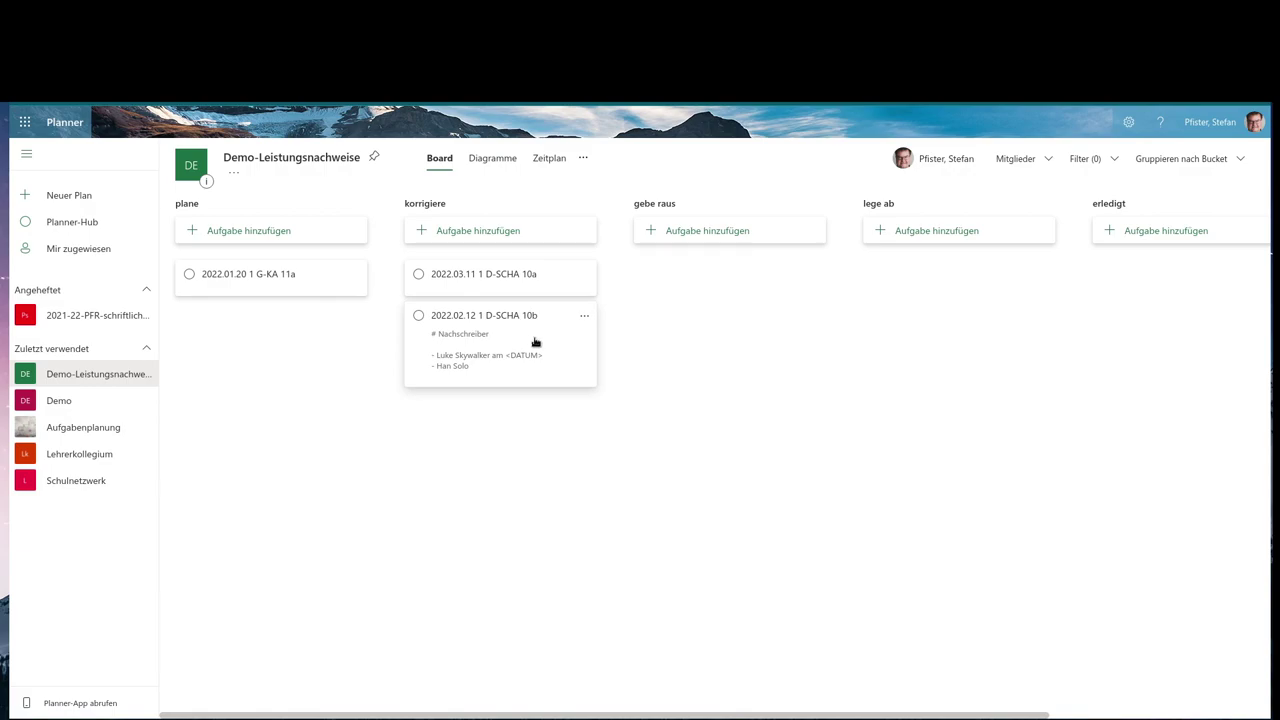
# Move the D-SCHA 10b and D-SCHA 10a tasks from "korrigiere" to the "gebe raus" bucket
pyautogui.moveTo(509, 337); pyautogui.dragTo(474, 337)
pyautogui.moveTo(480, 349); pyautogui.dragTo(699, 303)
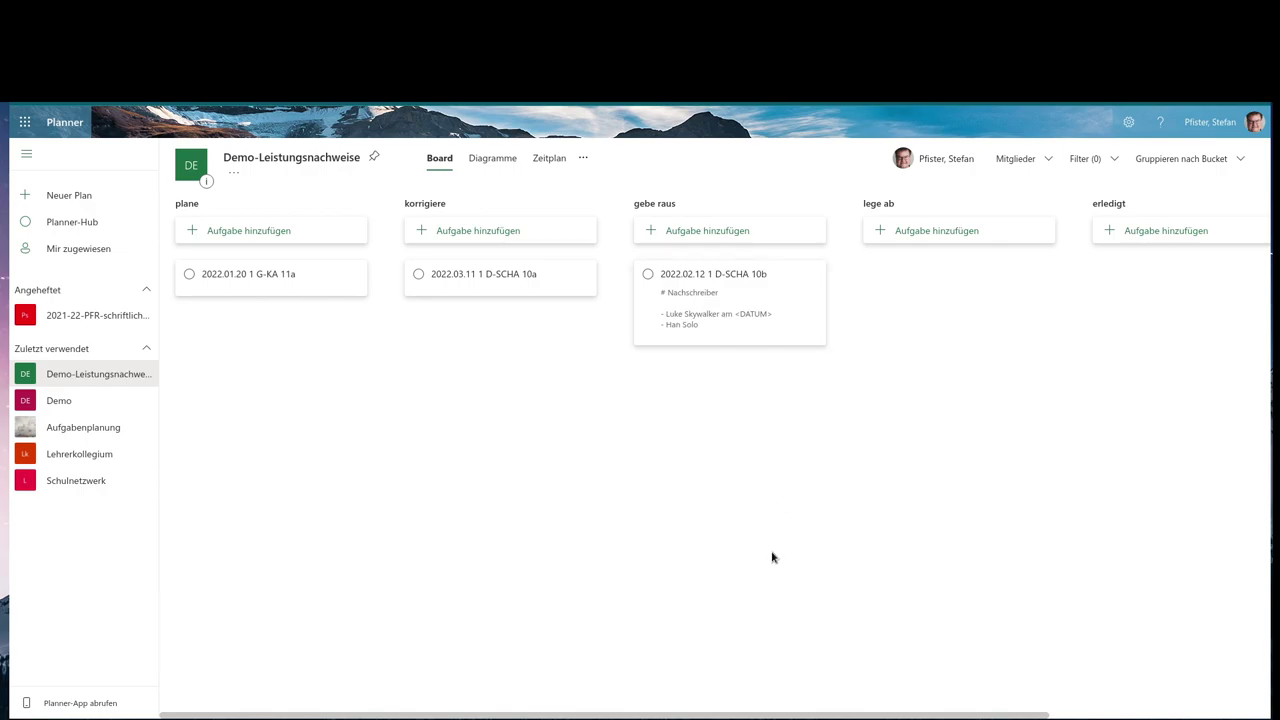
pyautogui.moveTo(478, 275); pyautogui.dragTo(724, 275)
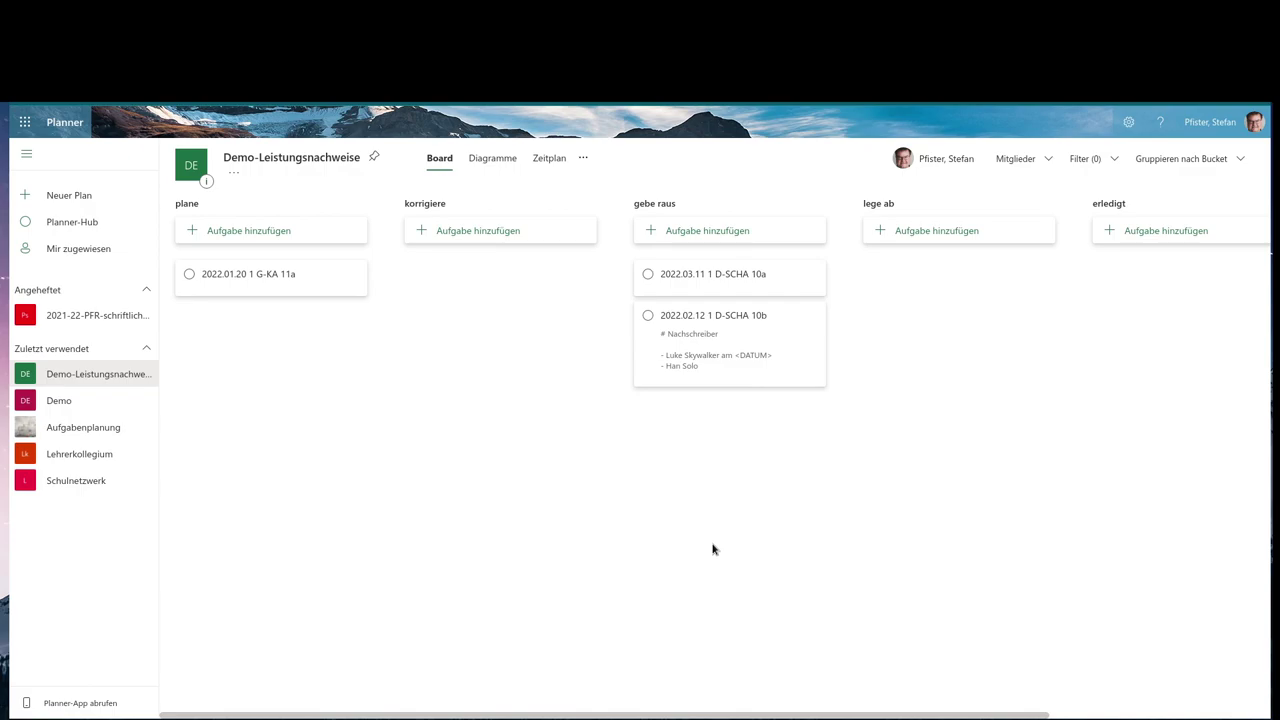
# Move the G-KA 11a task to "korrigiere" and return both D-SCHA tasks from "gebe raus" to that bucket
pyautogui.moveTo(297, 280); pyautogui.dragTo(531, 274)
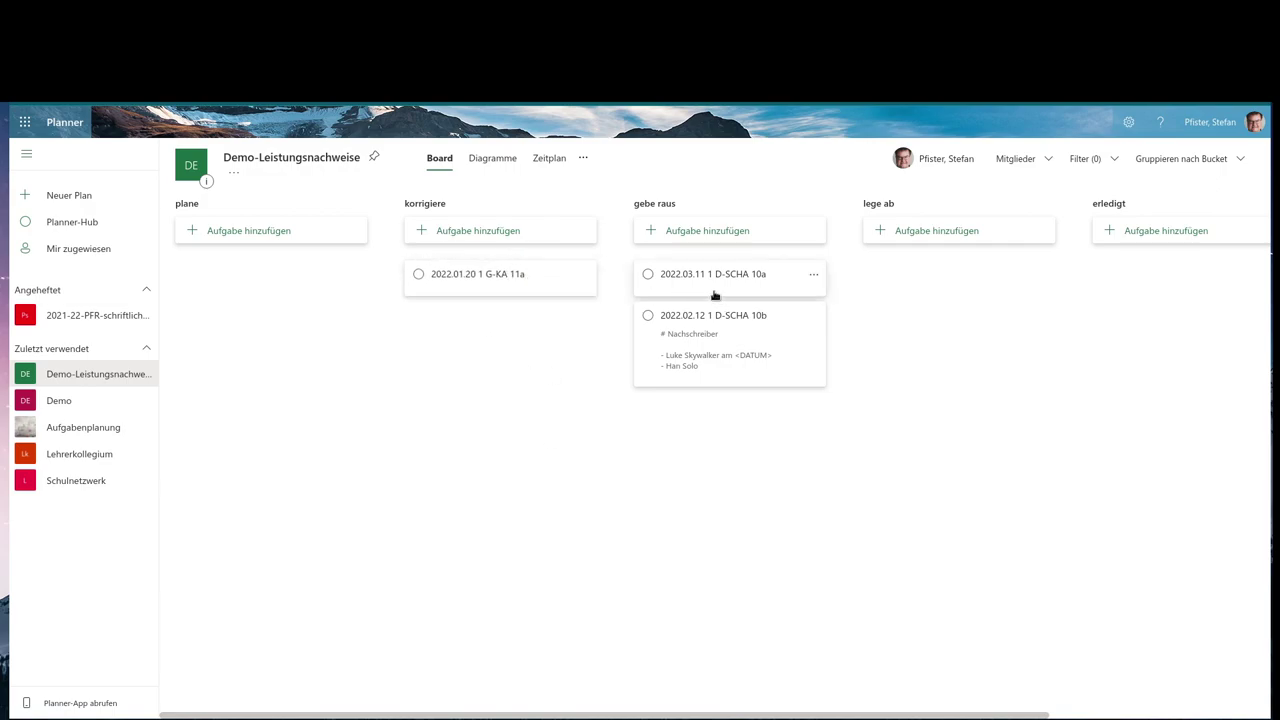
pyautogui.moveTo(714, 289); pyautogui.dragTo(500, 375)
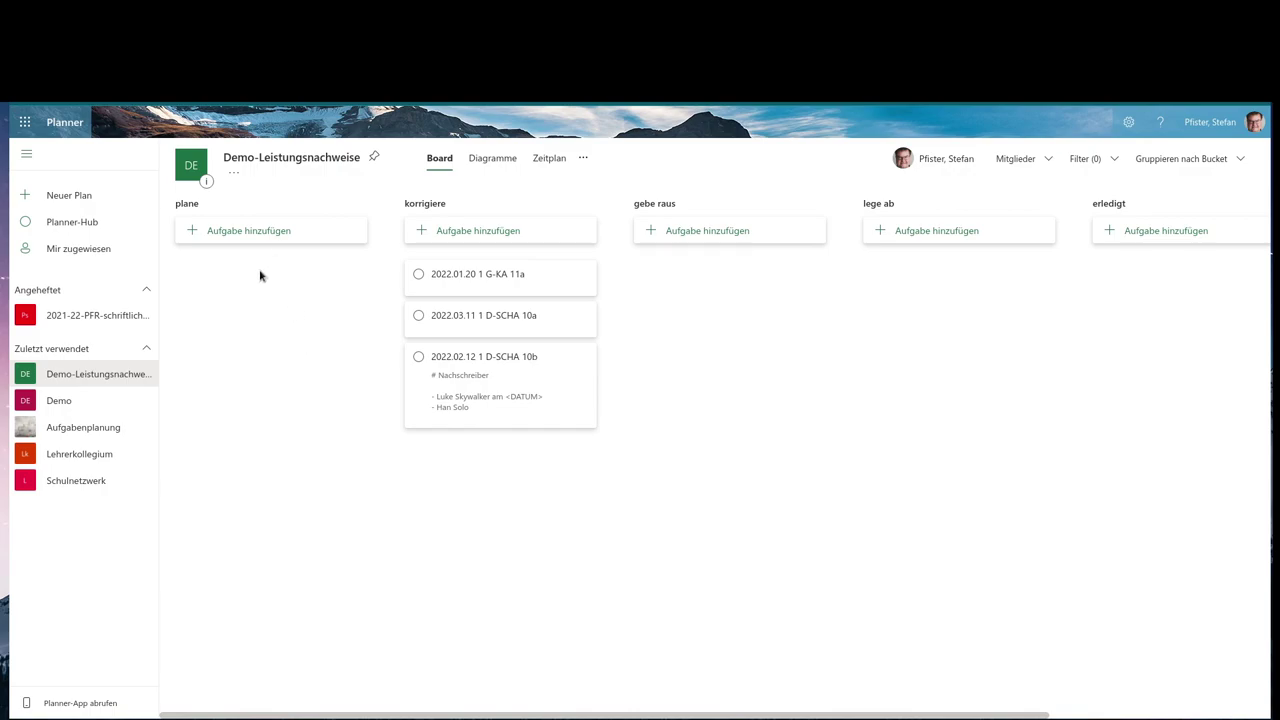
# Move all three tasks back to "plane" and return them to "korrigiere"
pyautogui.moveTo(438, 273); pyautogui.dragTo(250, 273)
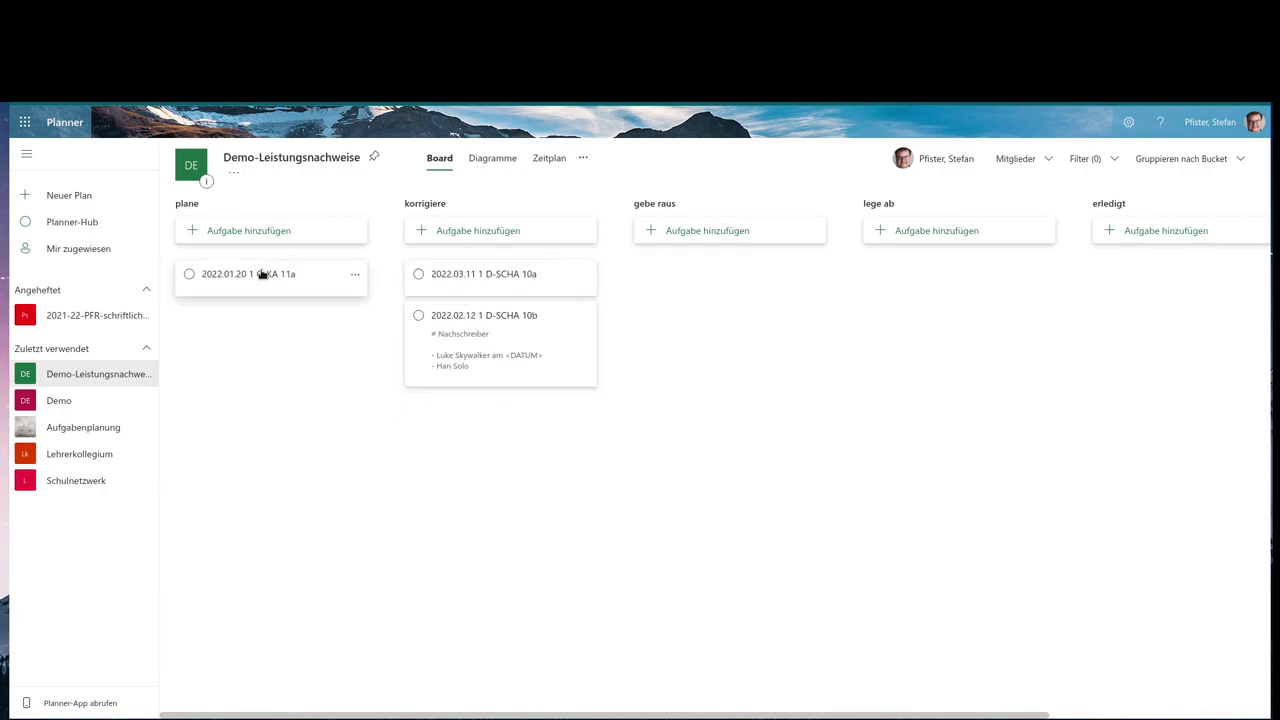
pyautogui.moveTo(478, 284); pyautogui.dragTo(262, 318)
pyautogui.moveTo(526, 309); pyautogui.dragTo(302, 400)
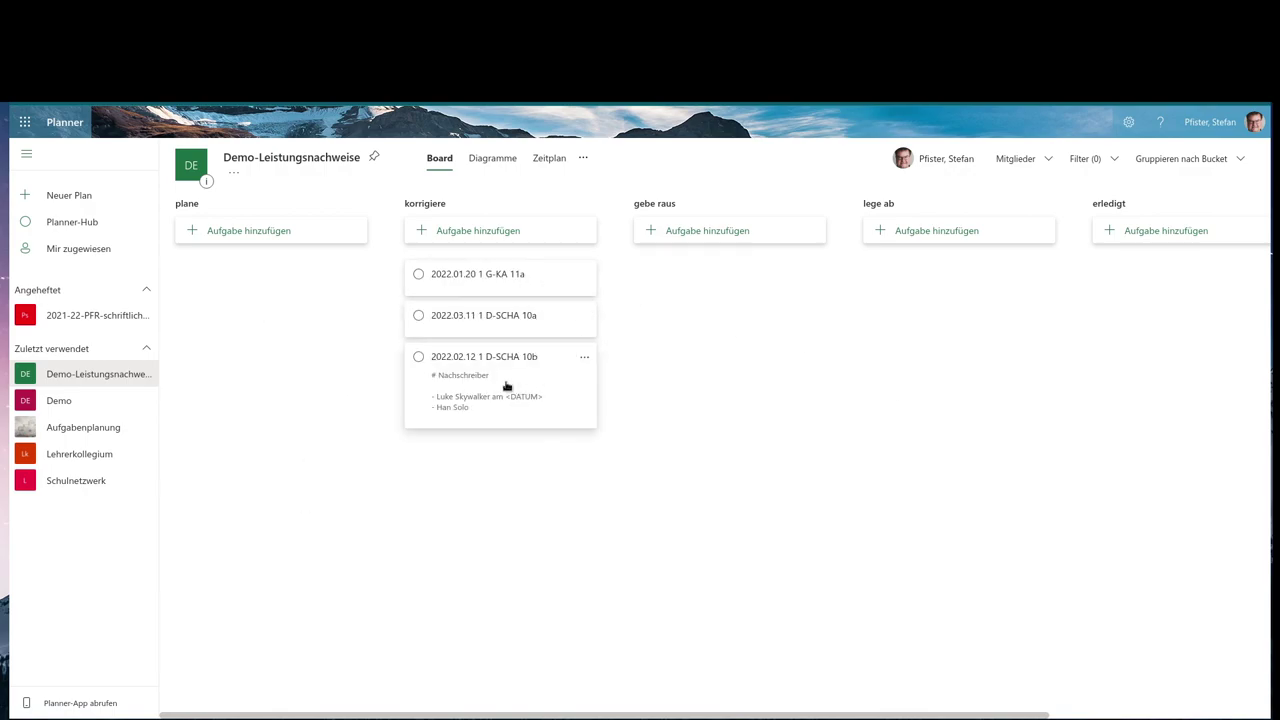
# Move the D-SCHA 10b task through "gebe raus" and "lege ab" to "erledigt", and move the other two tasks straight to "erledigt"
pyautogui.moveTo(486, 388); pyautogui.dragTo(669, 303)
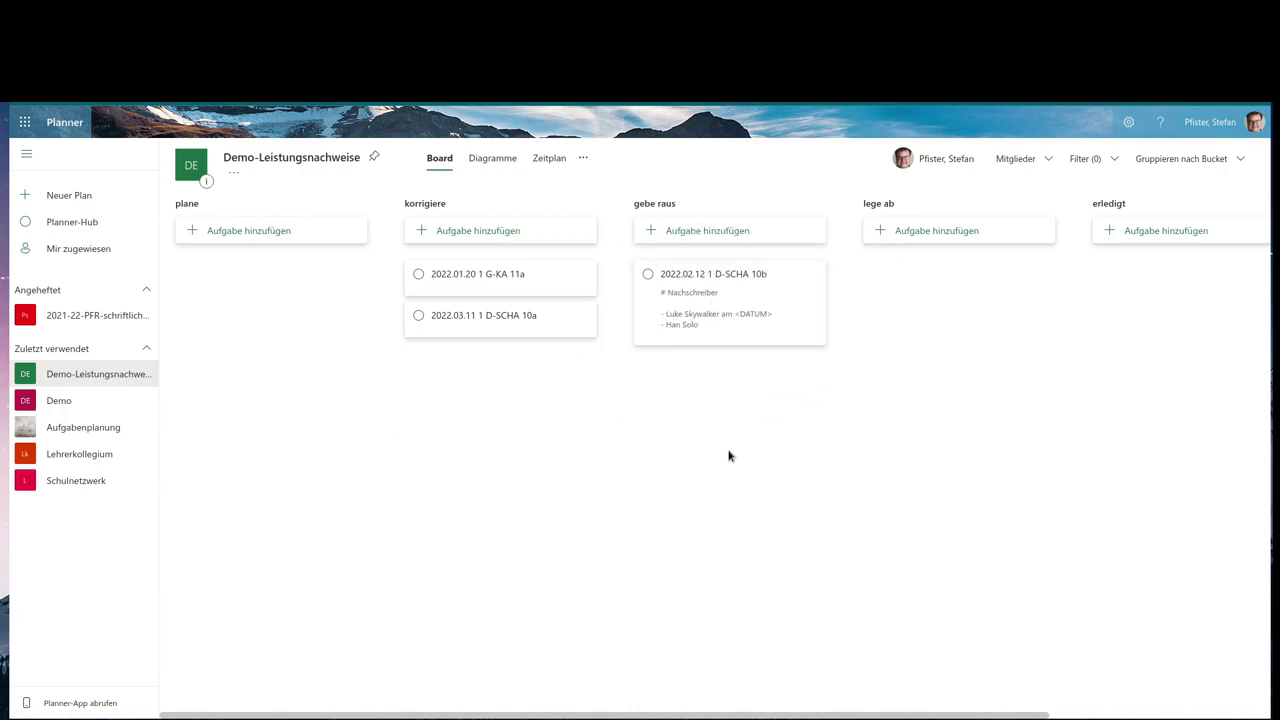
pyautogui.moveTo(720, 320); pyautogui.dragTo(971, 291)
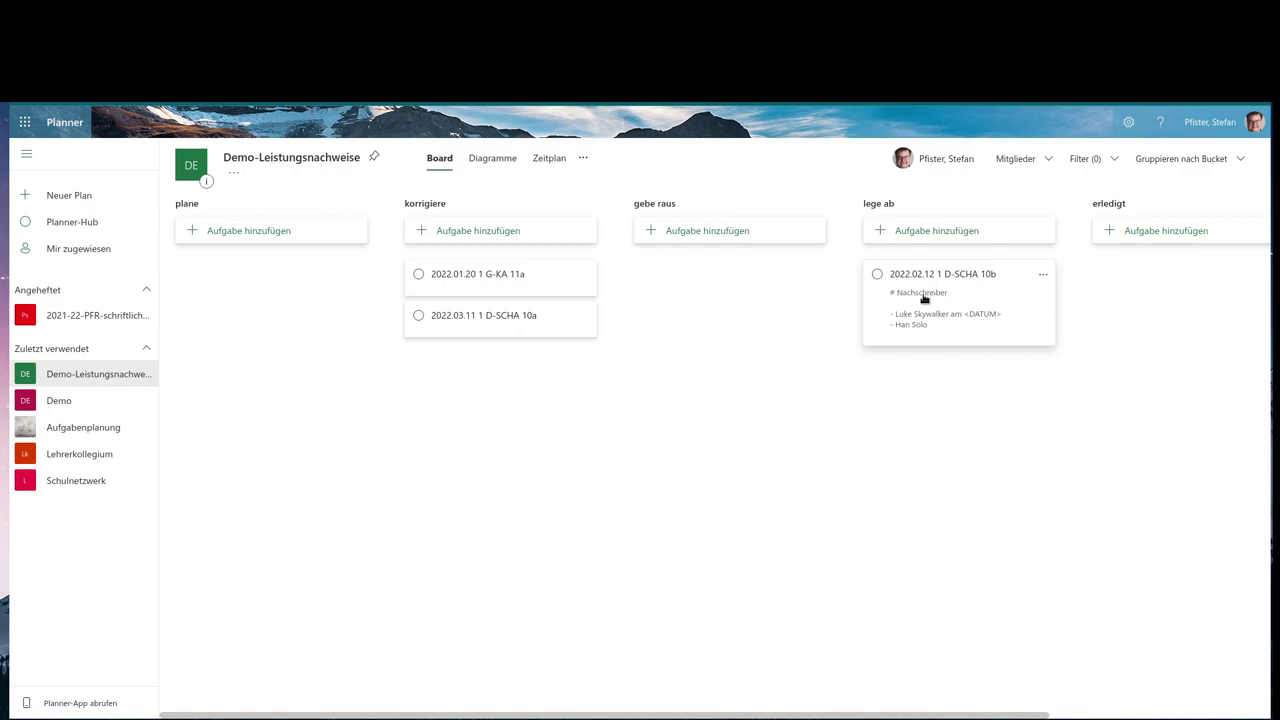
pyautogui.moveTo(923, 294); pyautogui.dragTo(1101, 572)
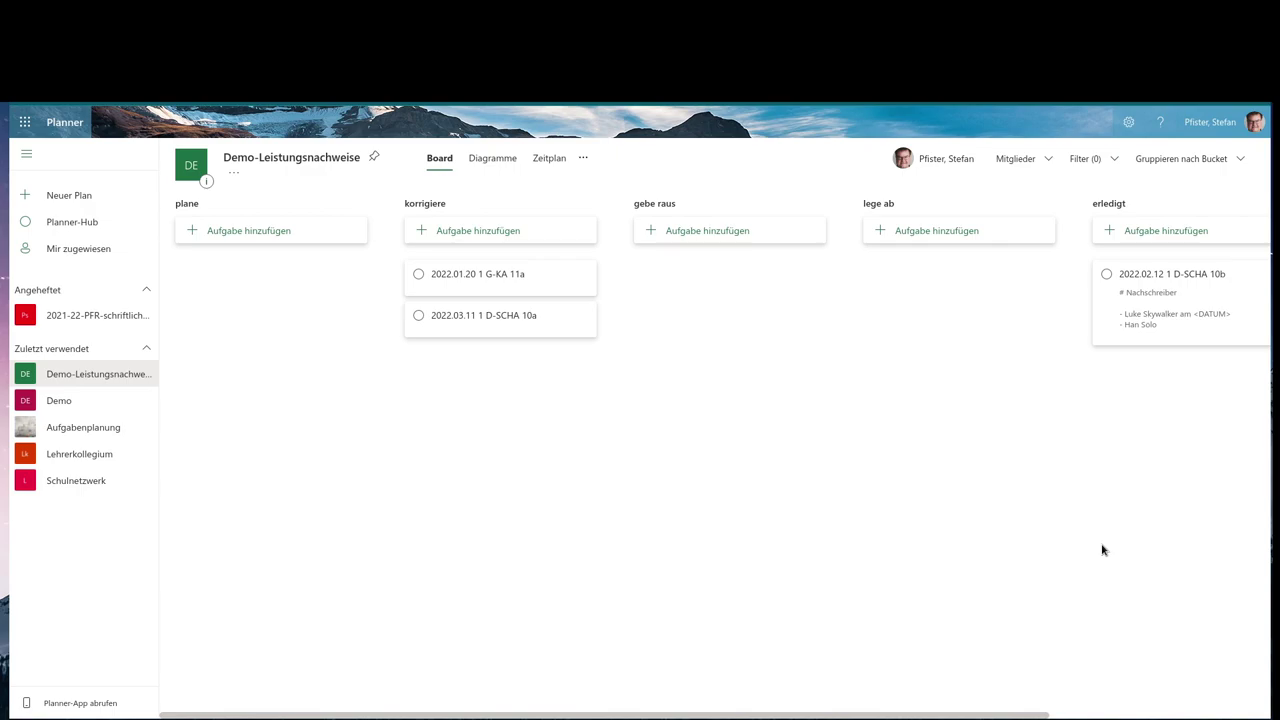
pyautogui.moveTo(463, 274); pyautogui.dragTo(1132, 436)
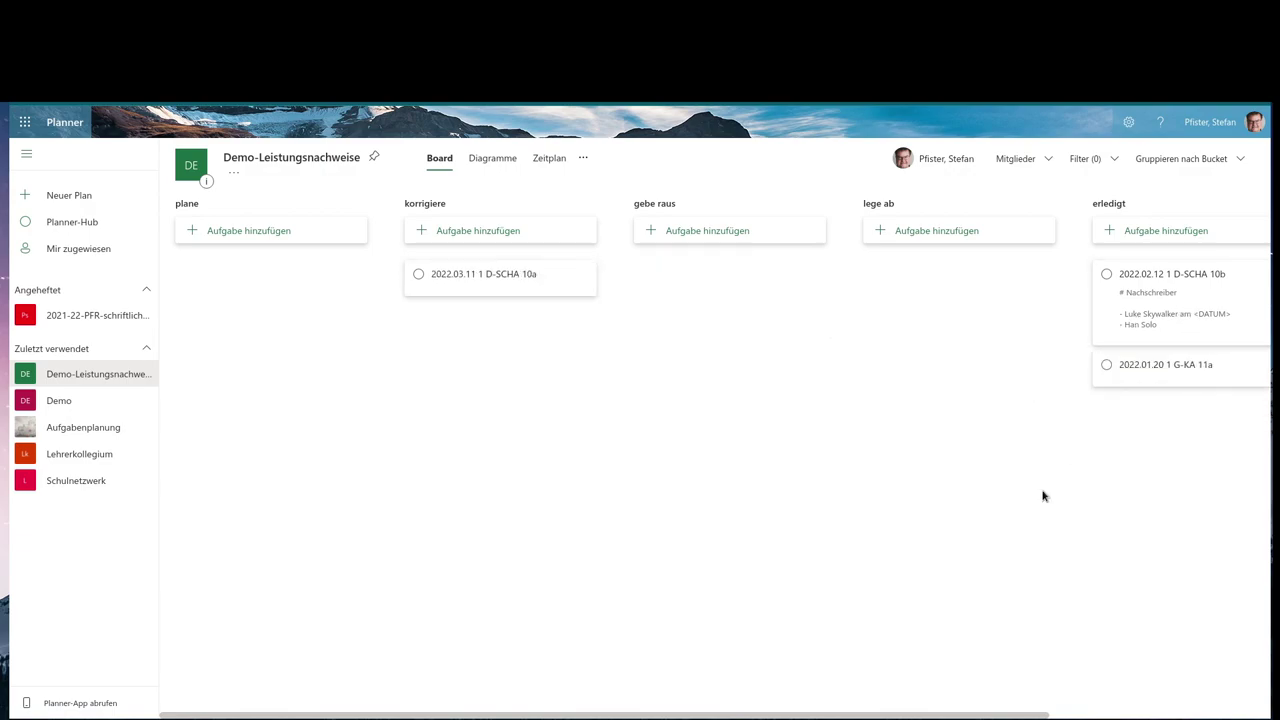
pyautogui.moveTo(509, 277); pyautogui.dragTo(1168, 426)
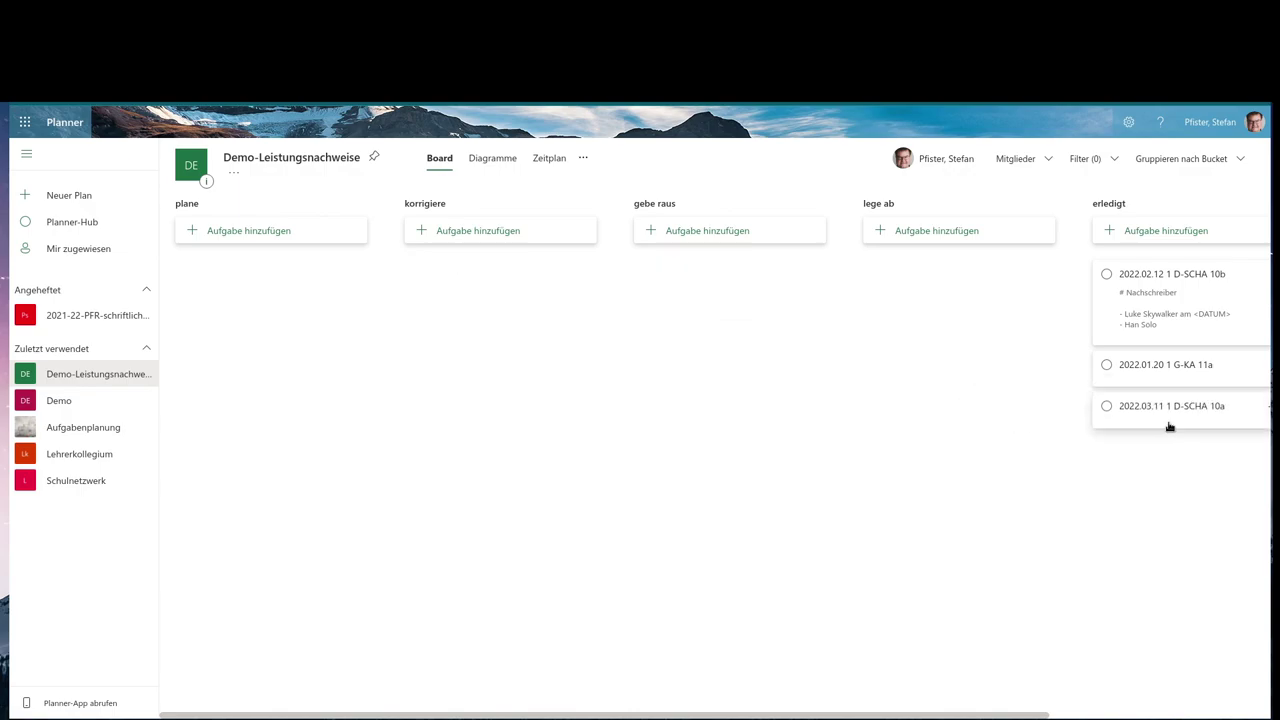